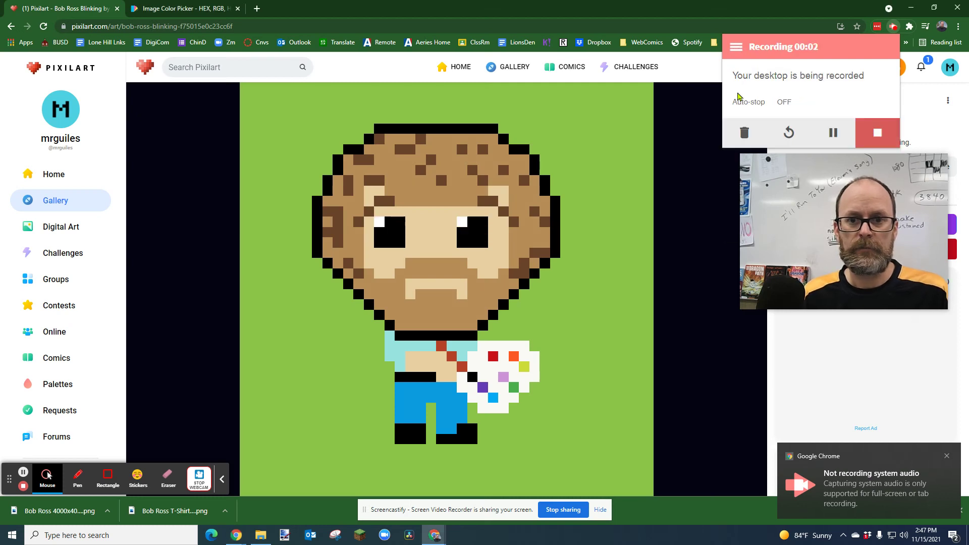
Open the saved 40x40 'Bob Ross' drawing from My Gallery in the editor
drag(815, 210, 790, 87)
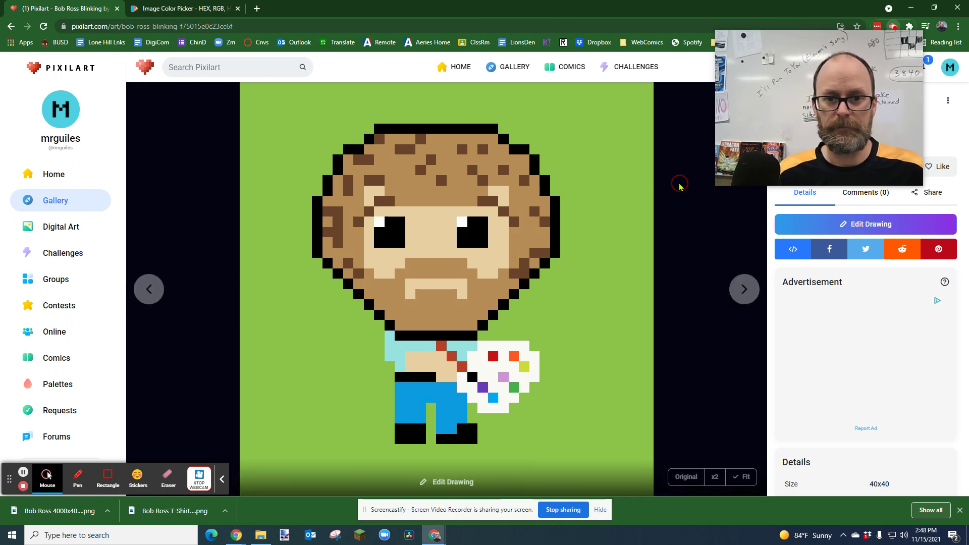
mouse_move(760, 57)
mouse_move(759, 57)
mouse_down()
mouse_move(772, 117)
mouse_move(798, 133)
mouse_up()
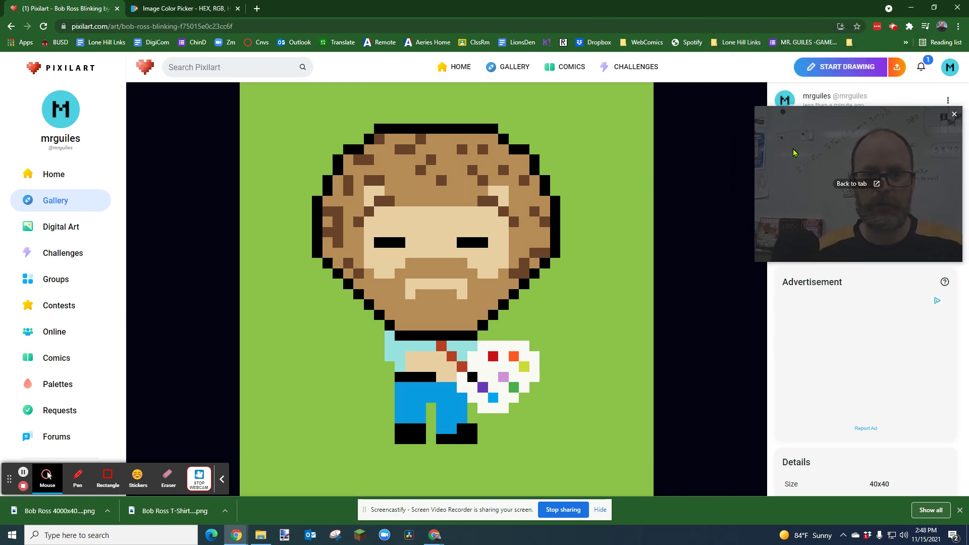
click(838, 66)
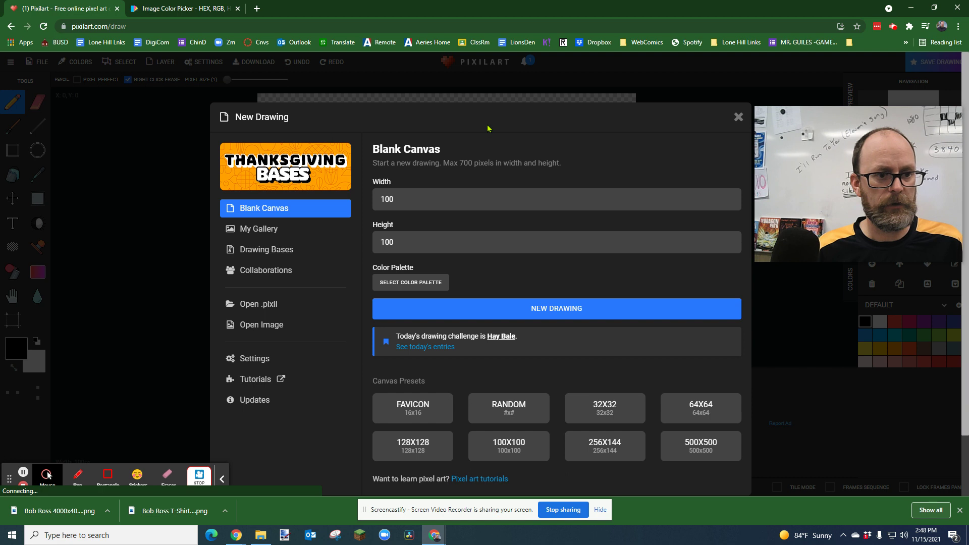
click(261, 232)
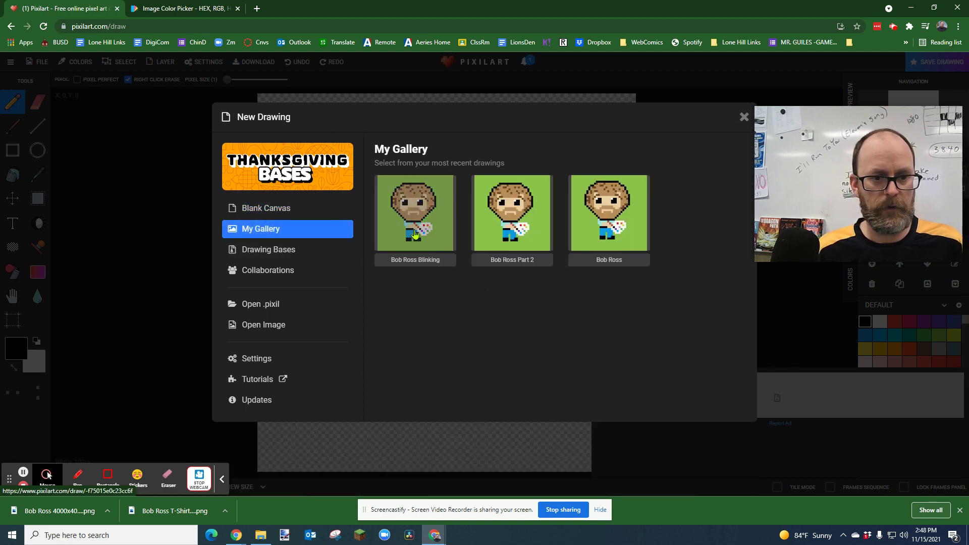
click(614, 227)
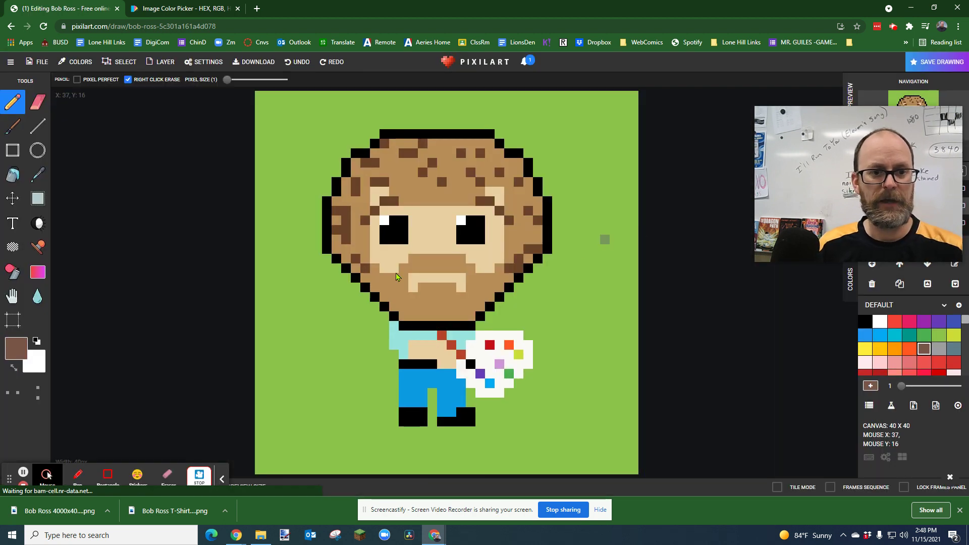
Add a new empty layer to the Bob Ross drawing
drag(779, 164, 656, 146)
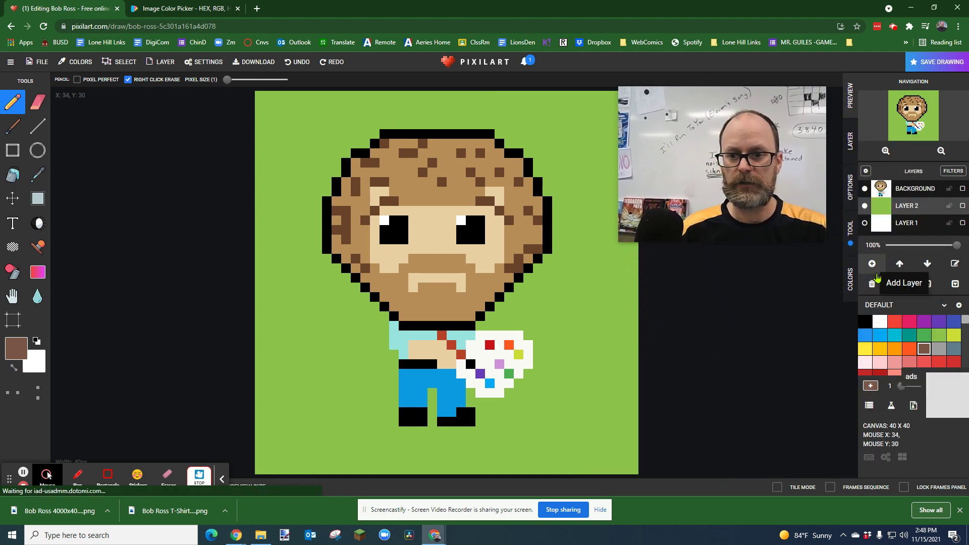
click(875, 273)
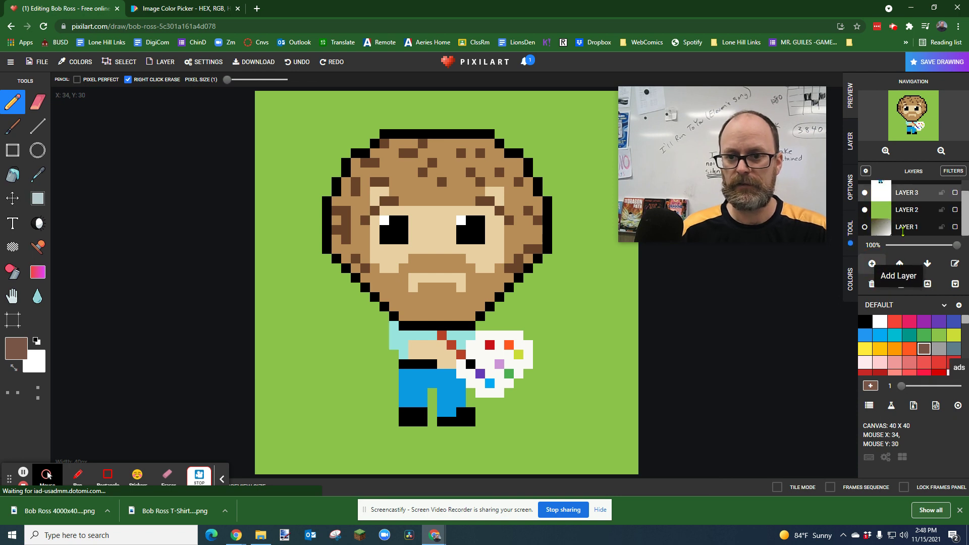
scroll(906, 212, up, 1)
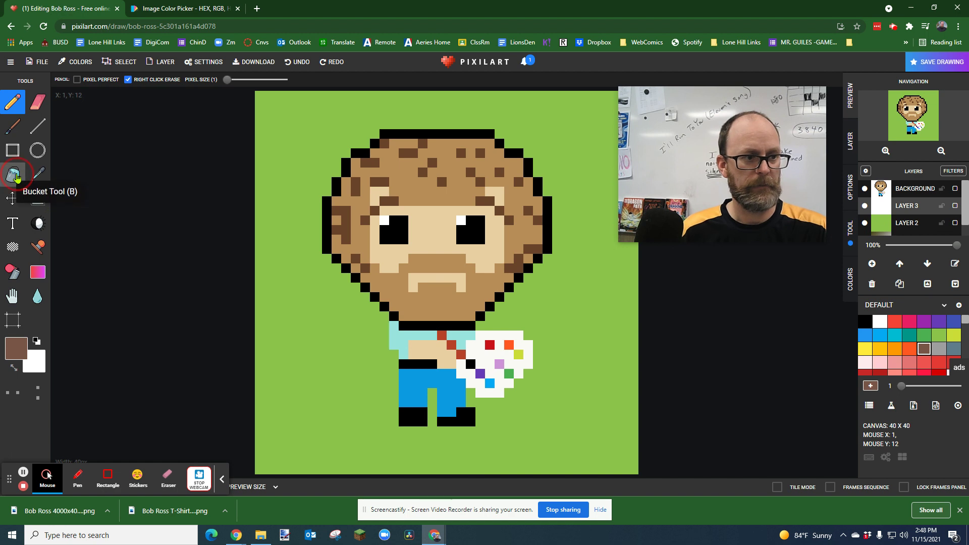
Fill the background brown with the Bucket tool, then undo the fill
click(12, 174)
click(288, 195)
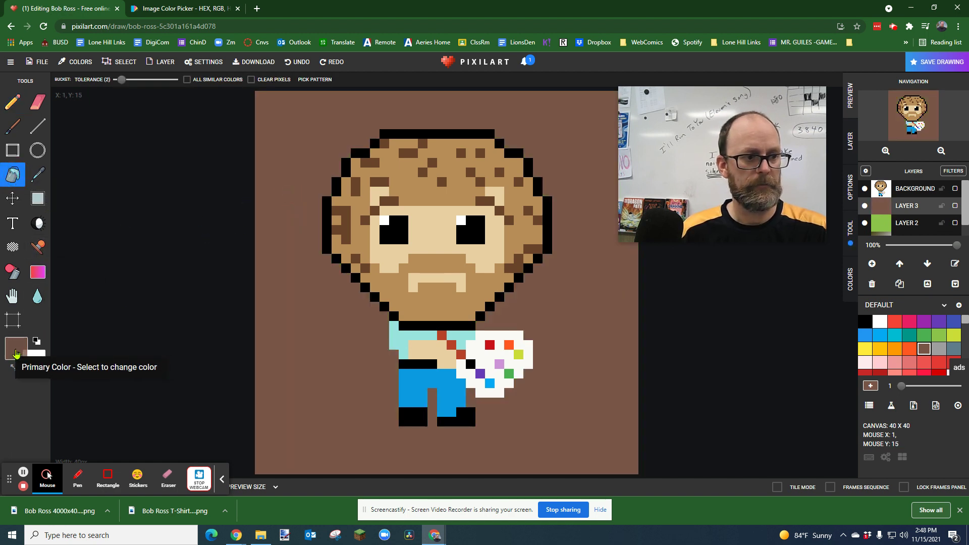
key(ctrl+z)
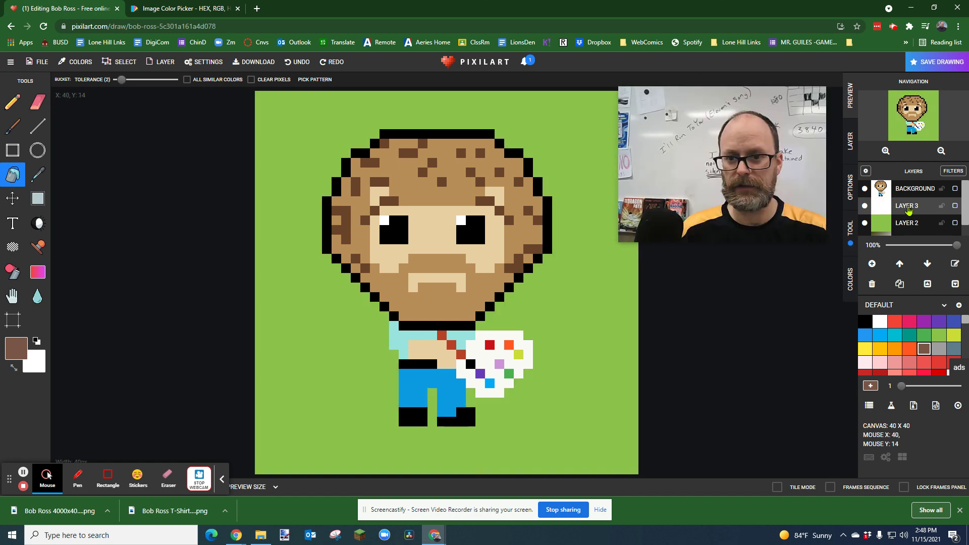
scroll(633, 258, up, 4)
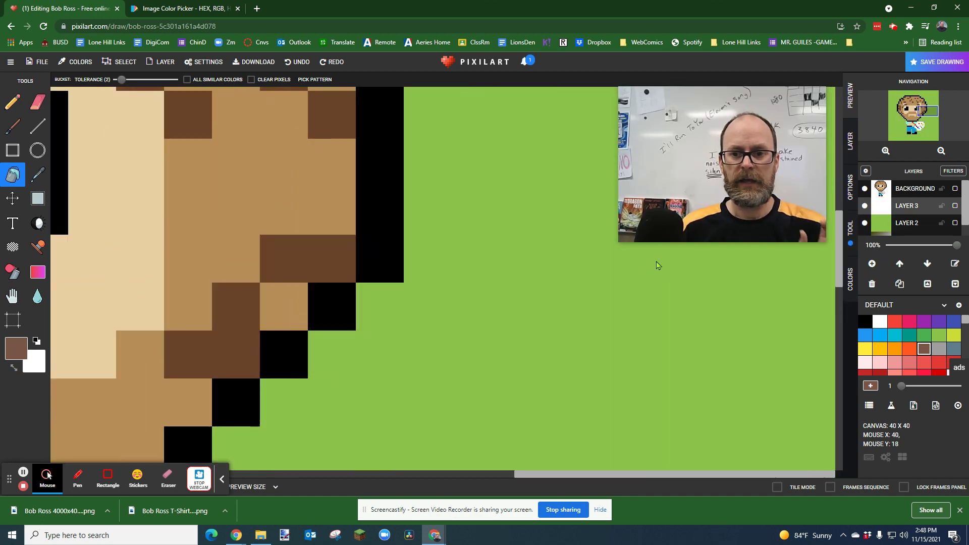
scroll(570, 273, down, 4)
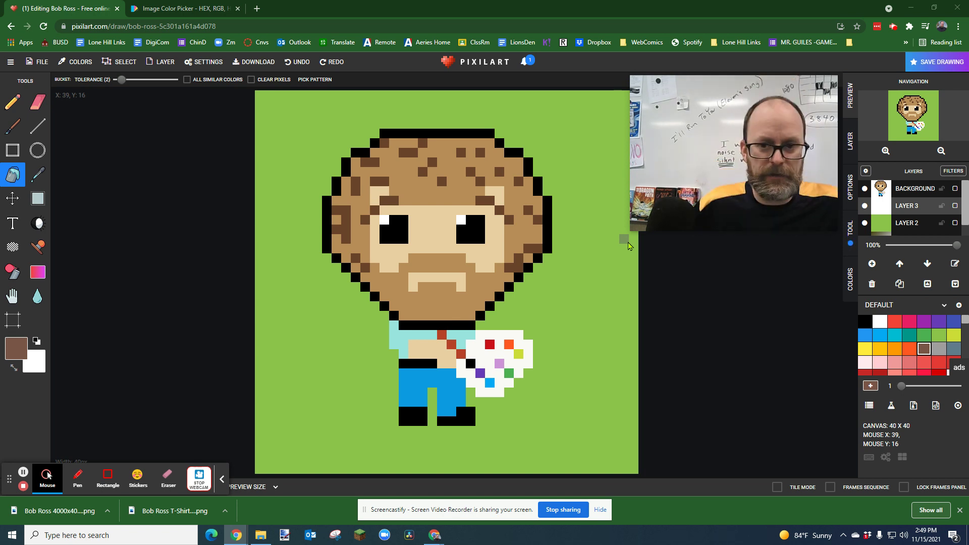
Show the GIF frames list and select the last frame, frame 8
click(222, 479)
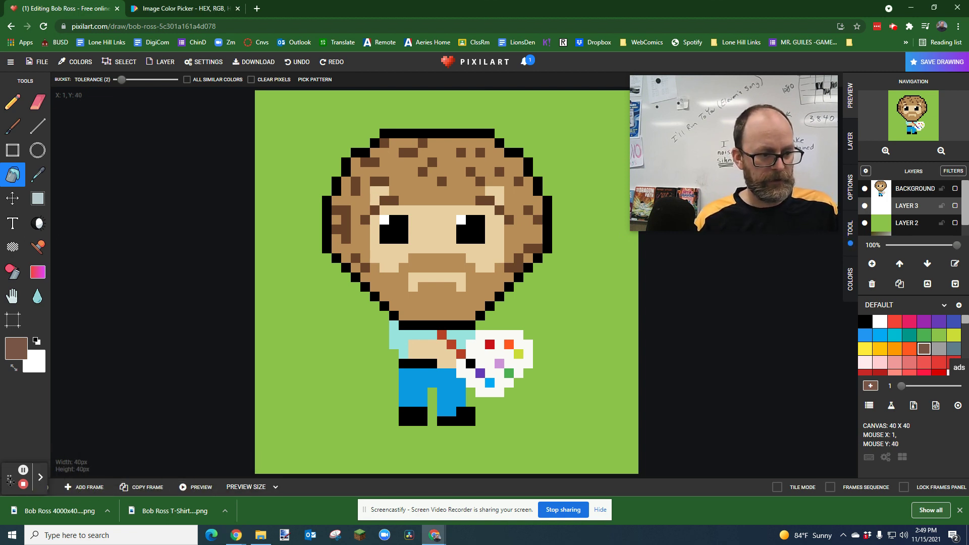
drag(11, 479, 7, 411)
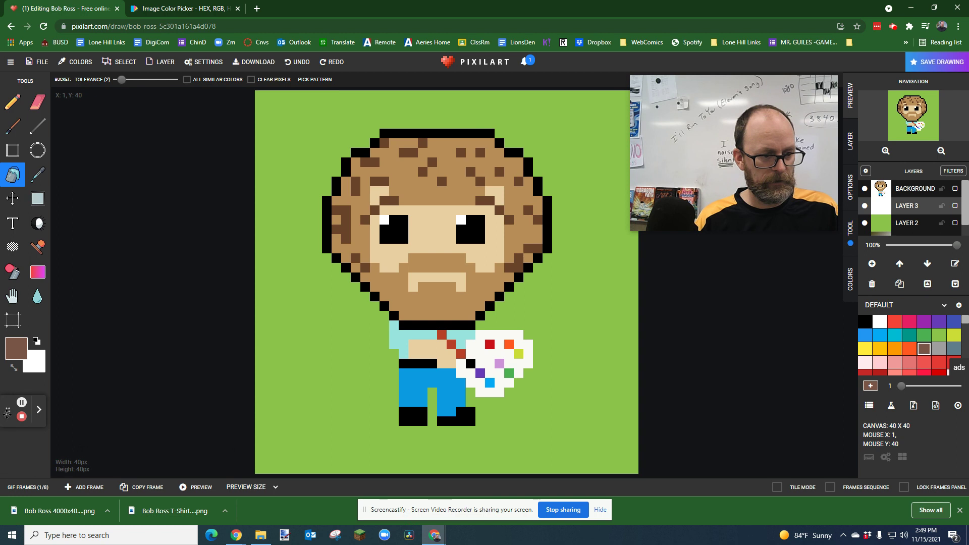
click(33, 488)
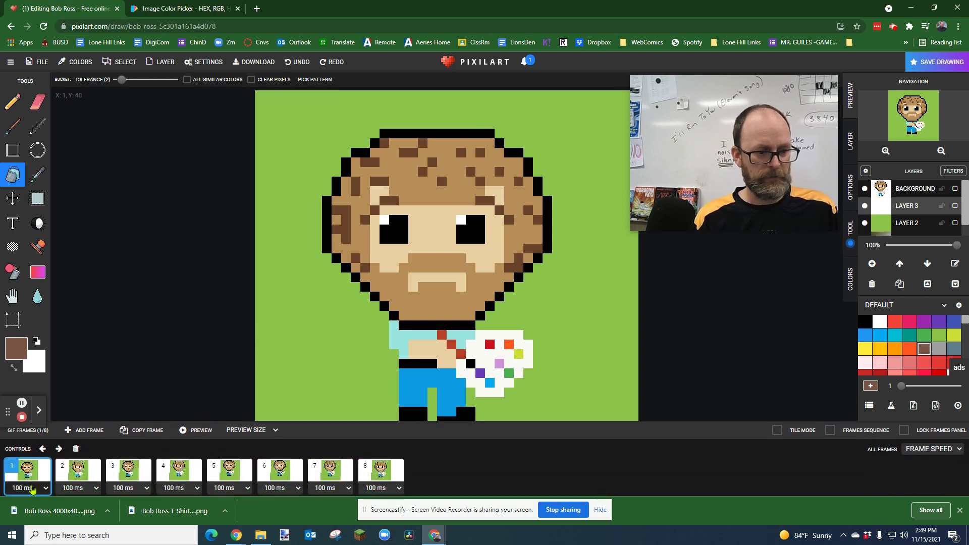
click(382, 465)
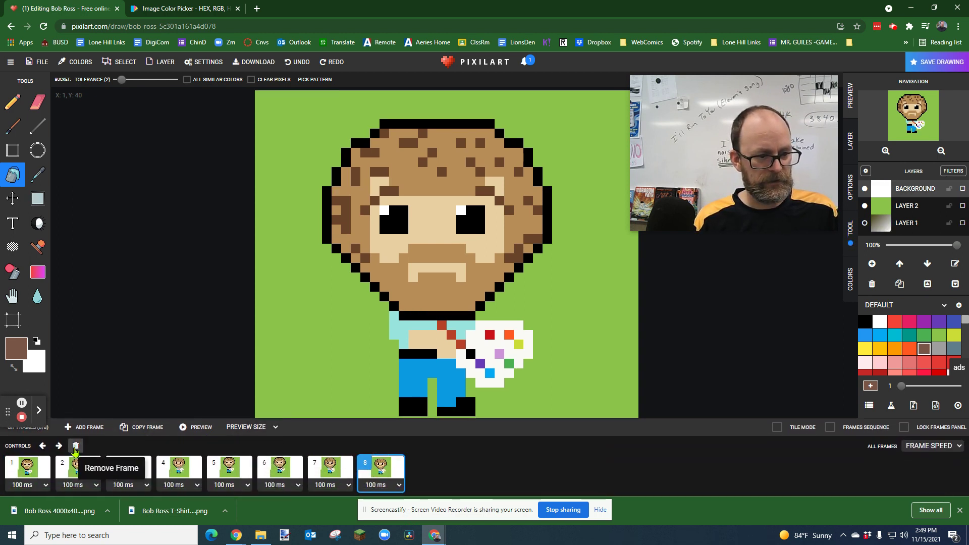
Delete the extra frames down to one, then select the BACKGROUND layer
click(75, 446)
click(76, 446)
click(76, 446)
click(76, 446)
click(77, 446)
click(77, 446)
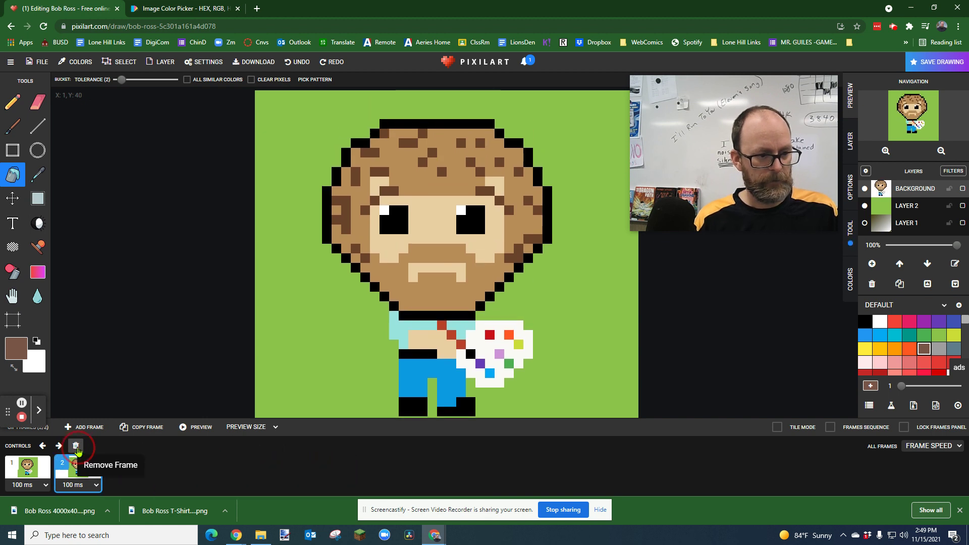
click(76, 446)
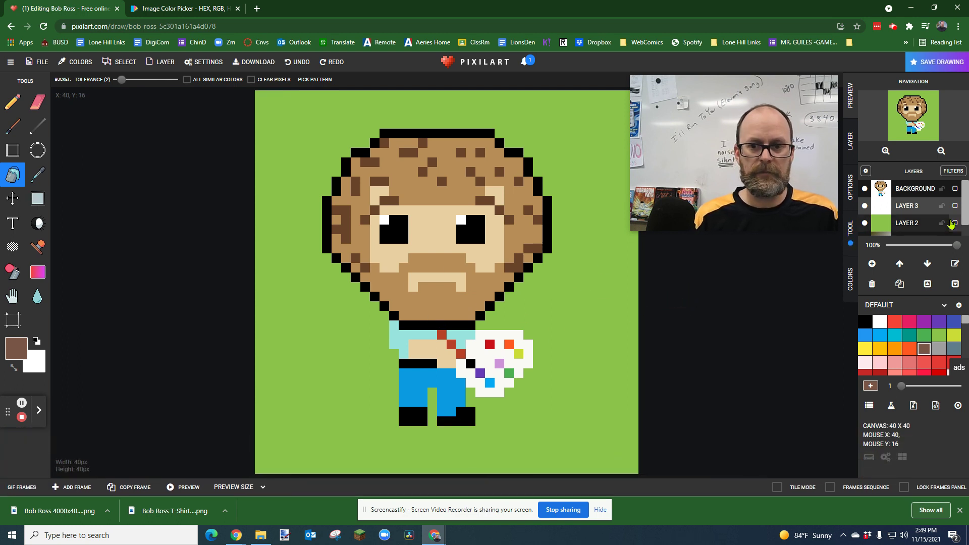
click(916, 191)
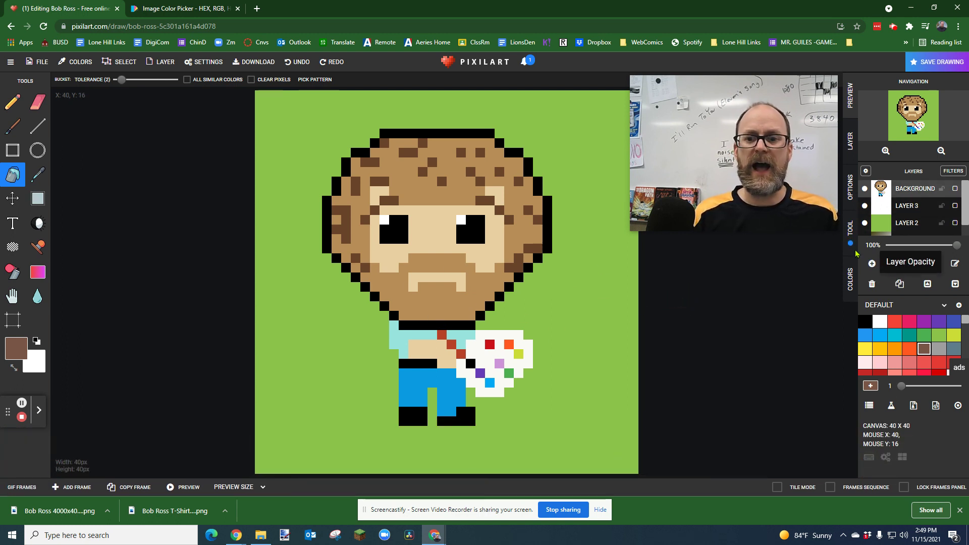
click(27, 490)
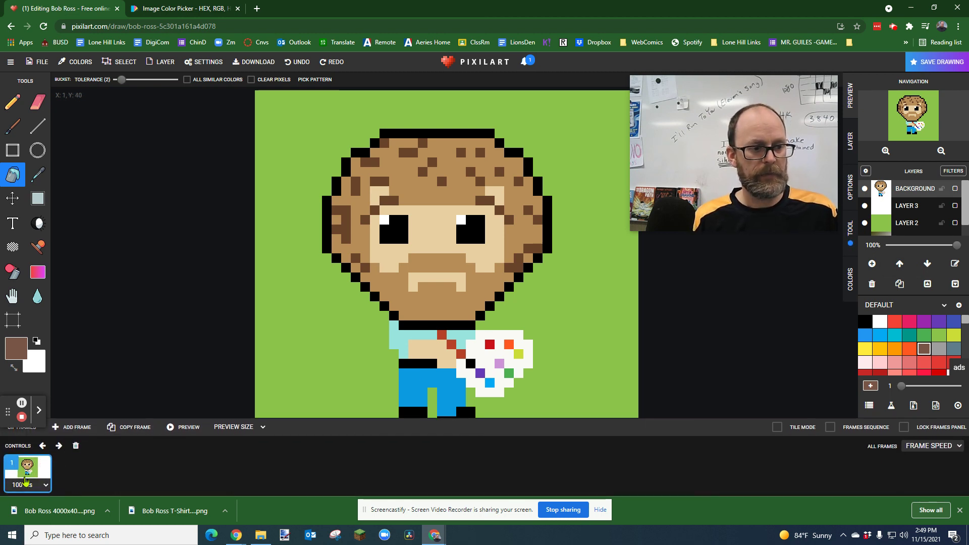
Duplicate frame 1 into a second frame and add a new top layer, Layer 4
click(115, 427)
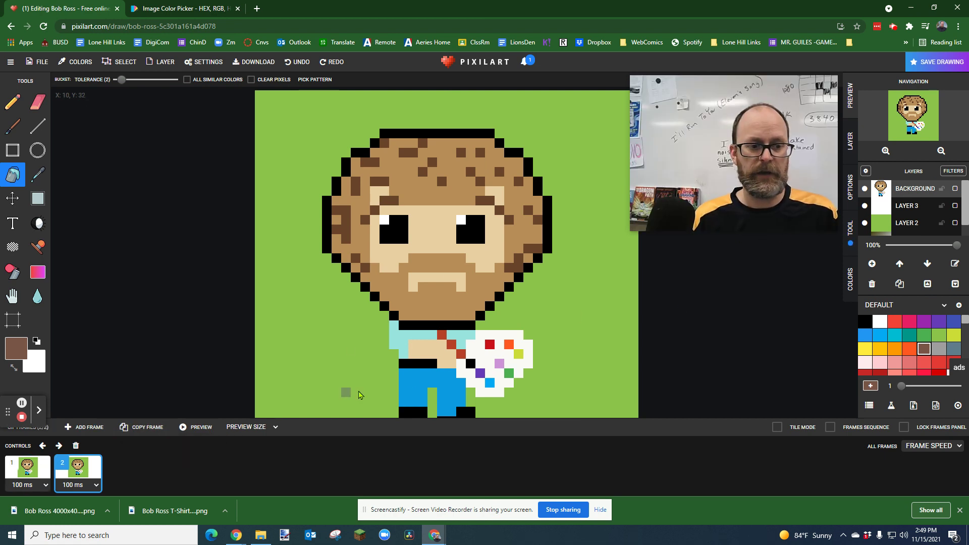
click(916, 189)
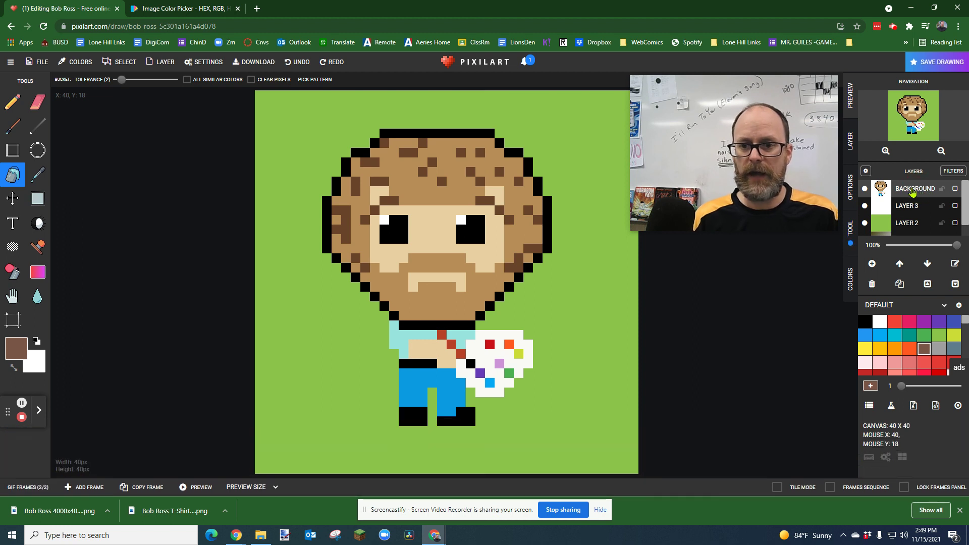
click(872, 263)
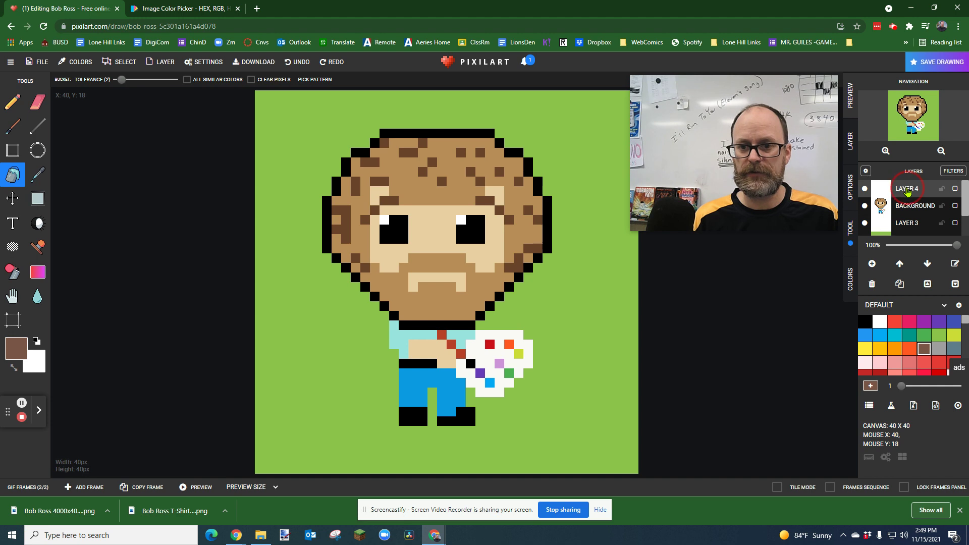
click(927, 264)
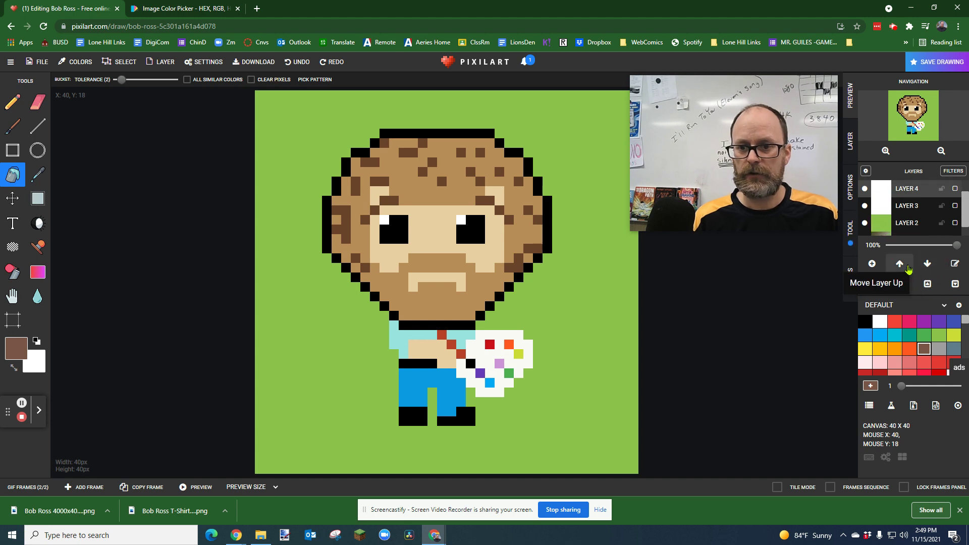
click(899, 263)
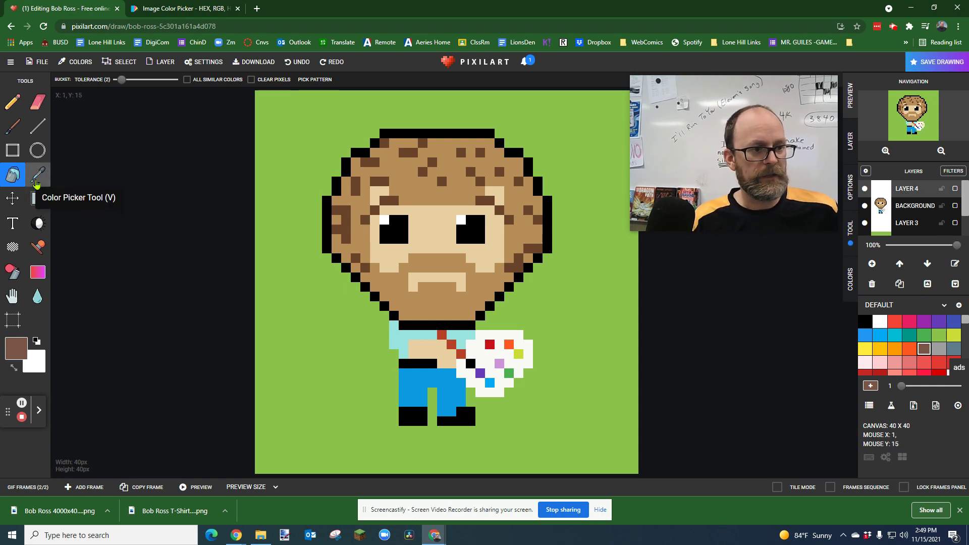
Paint the top row of both eyes in the face's tan colour, erasing the stray black pixel
click(37, 174)
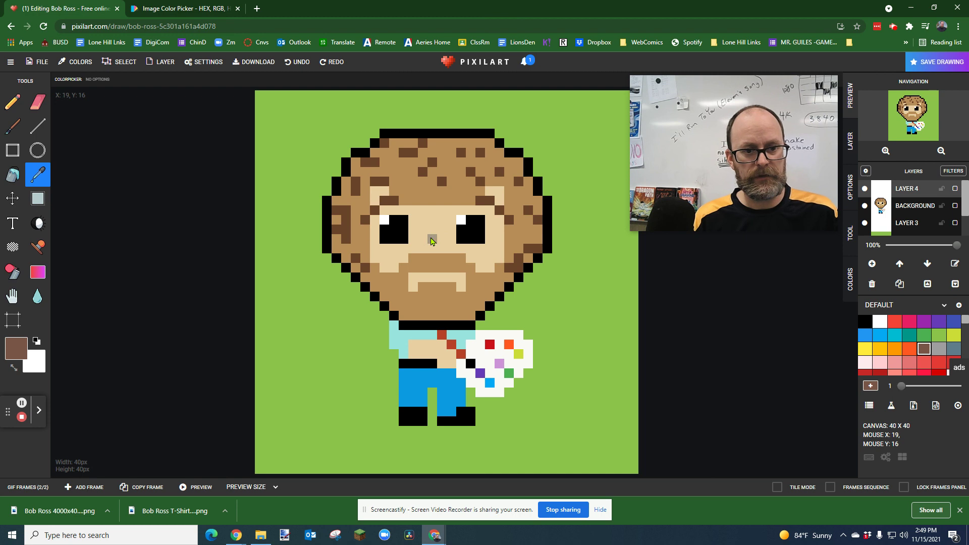
click(432, 240)
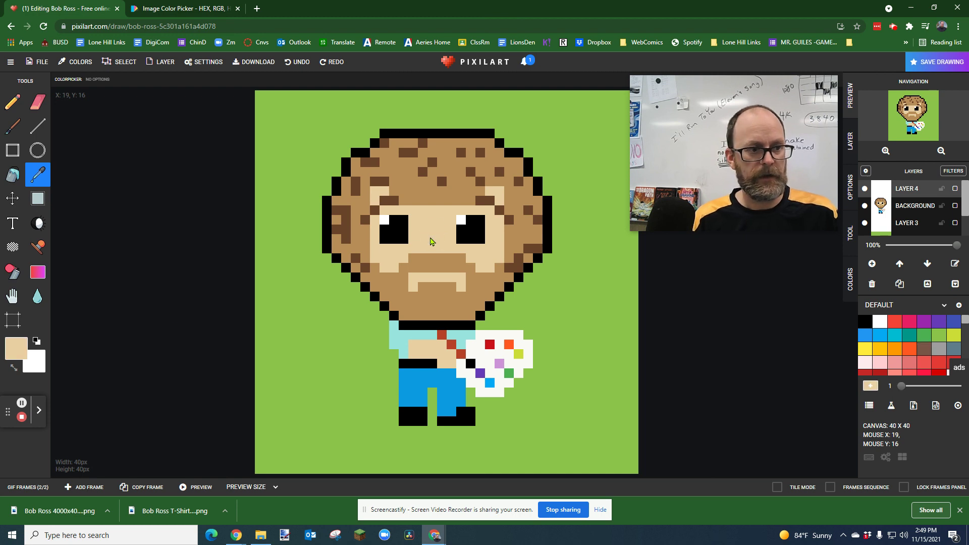
click(9, 104)
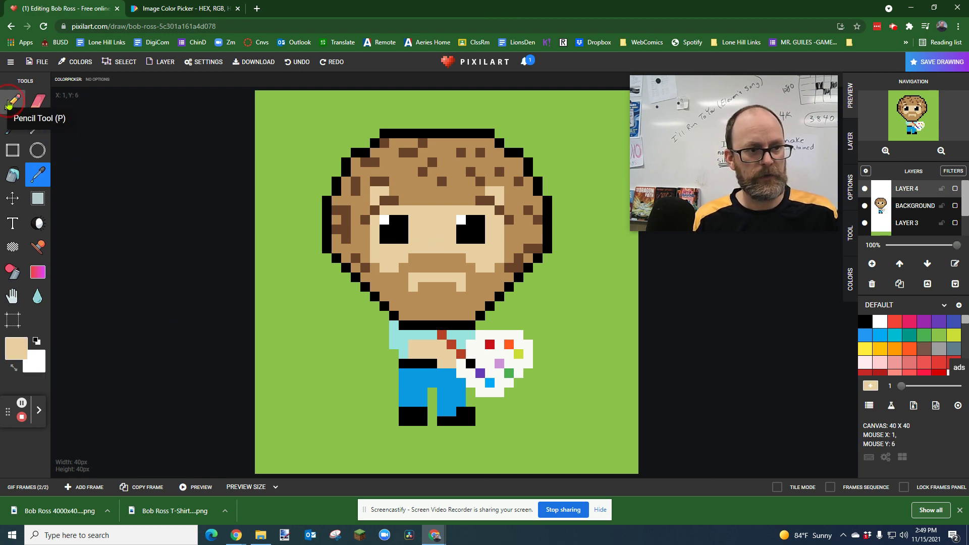
drag(382, 223, 489, 220)
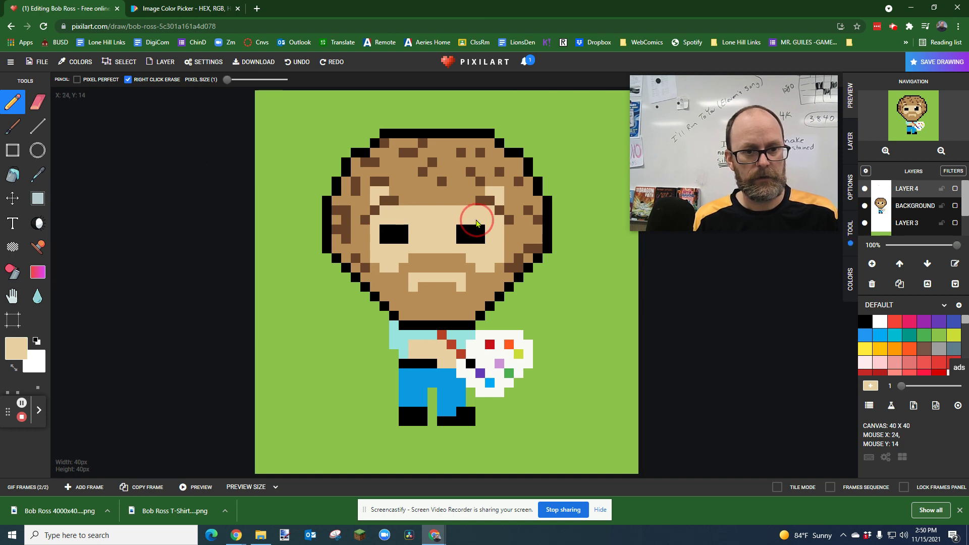
drag(388, 231, 475, 232)
right_click(476, 232)
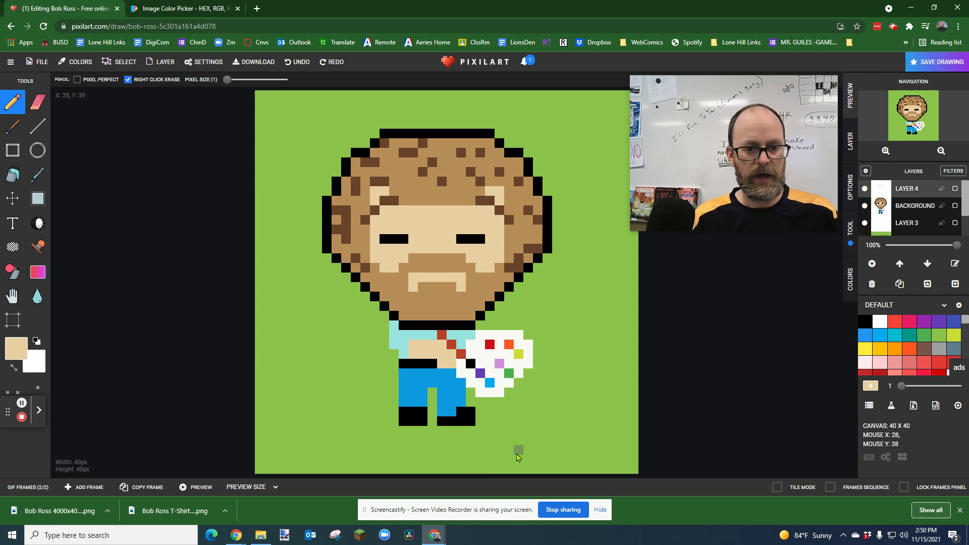
Copy the current frame into a third frame and preview the animation
click(29, 487)
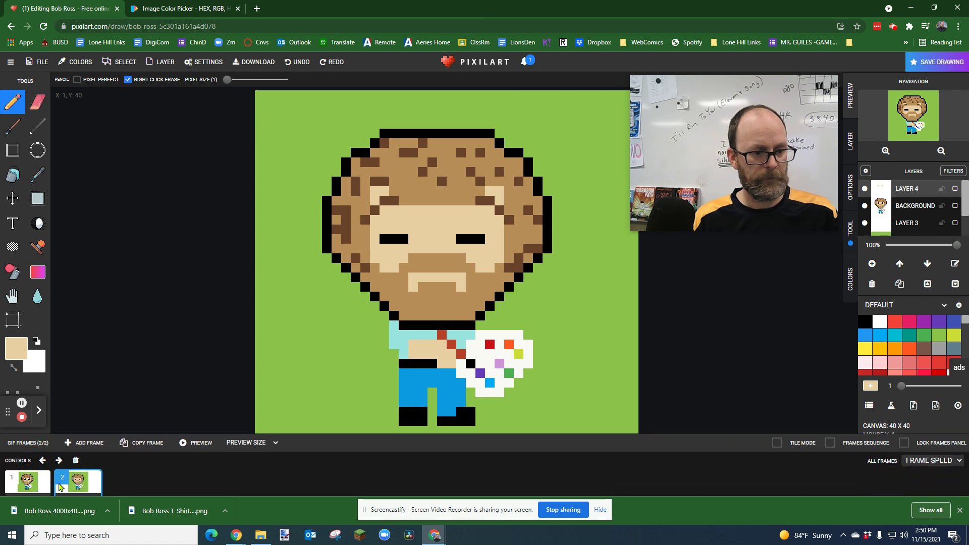
click(146, 427)
click(200, 427)
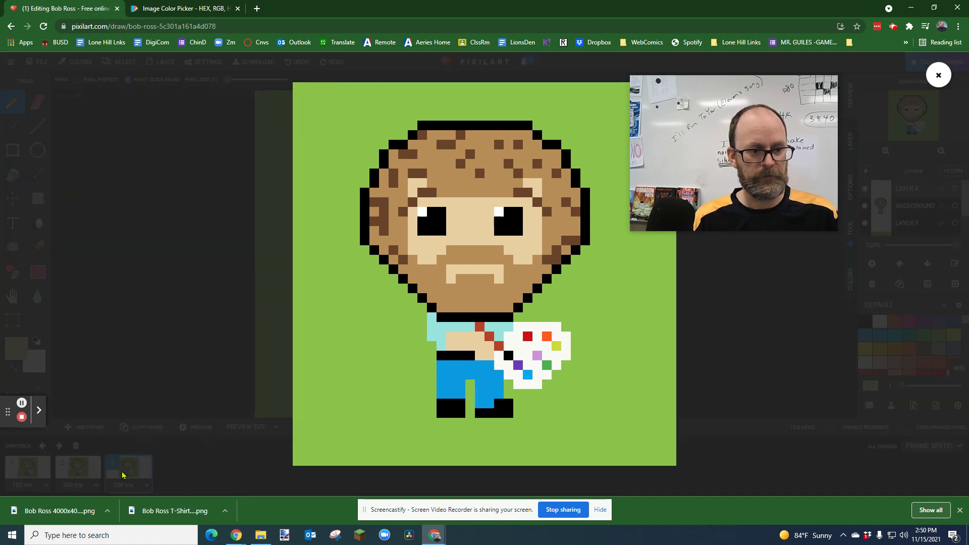
click(253, 368)
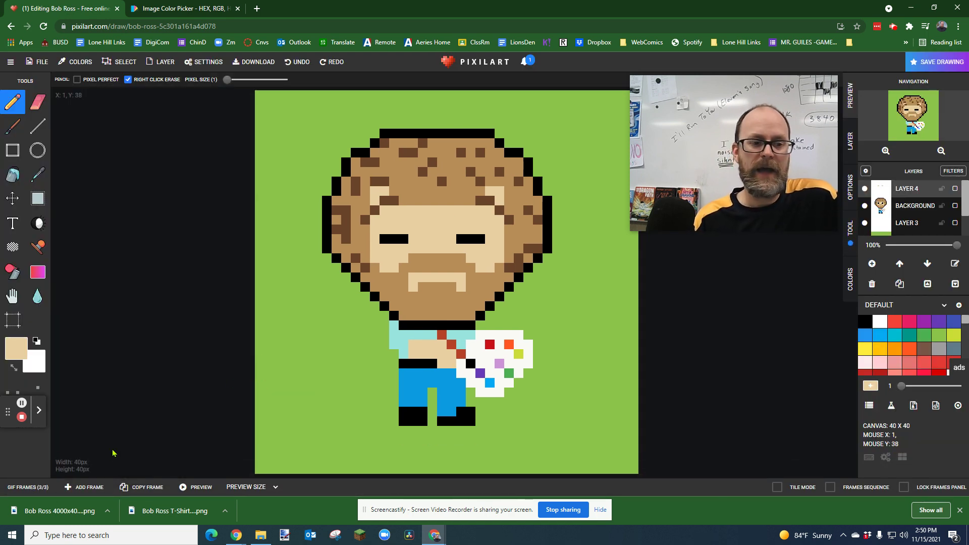
Set frame 3 to 500 ms and preview the new timing
click(86, 486)
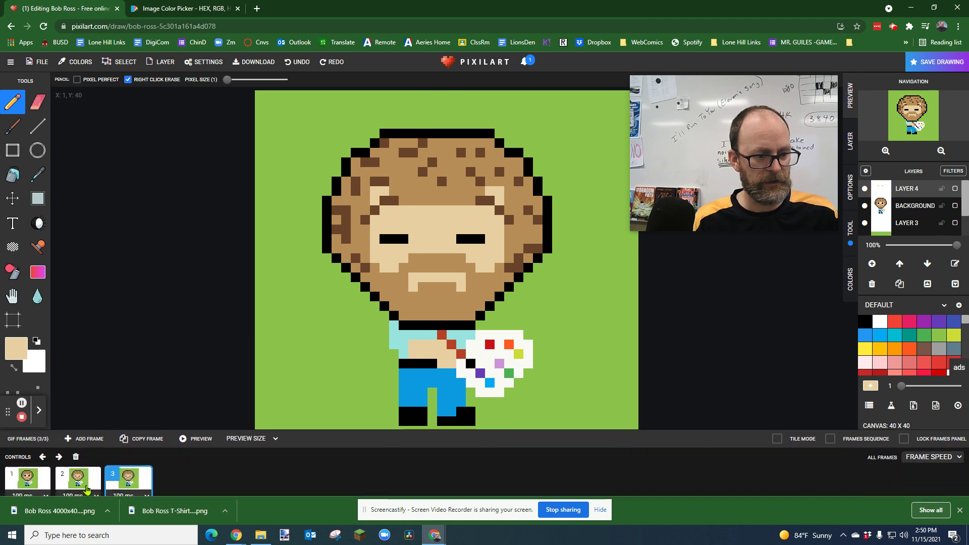
click(146, 488)
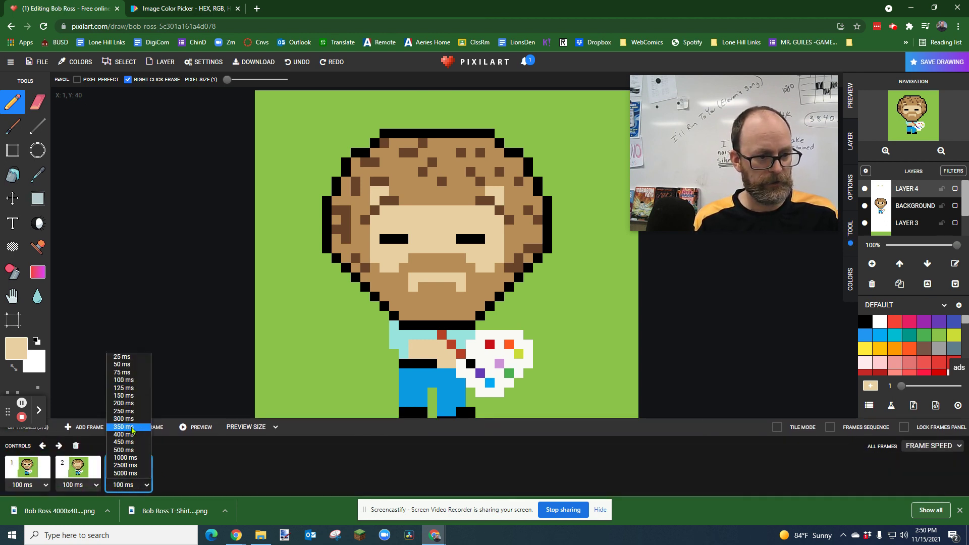
click(134, 450)
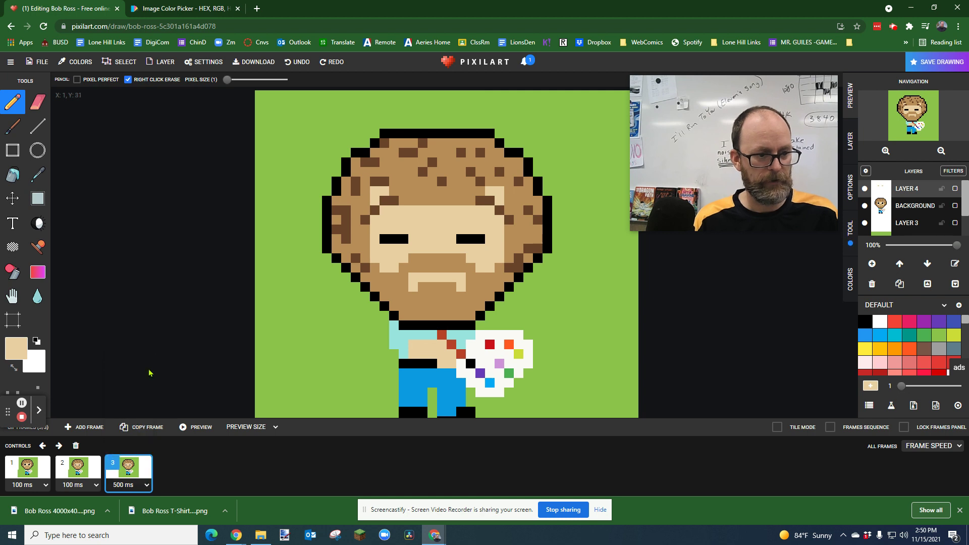
click(190, 429)
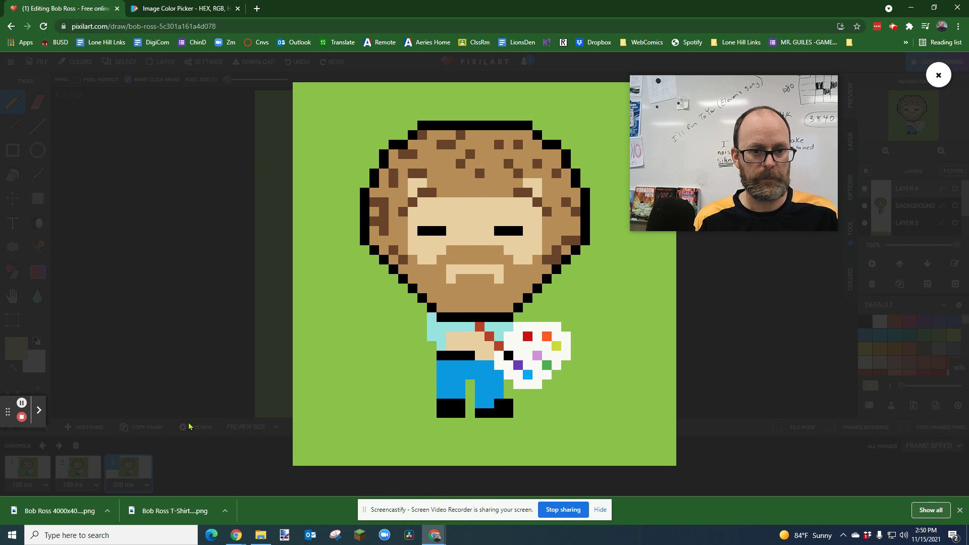
click(177, 368)
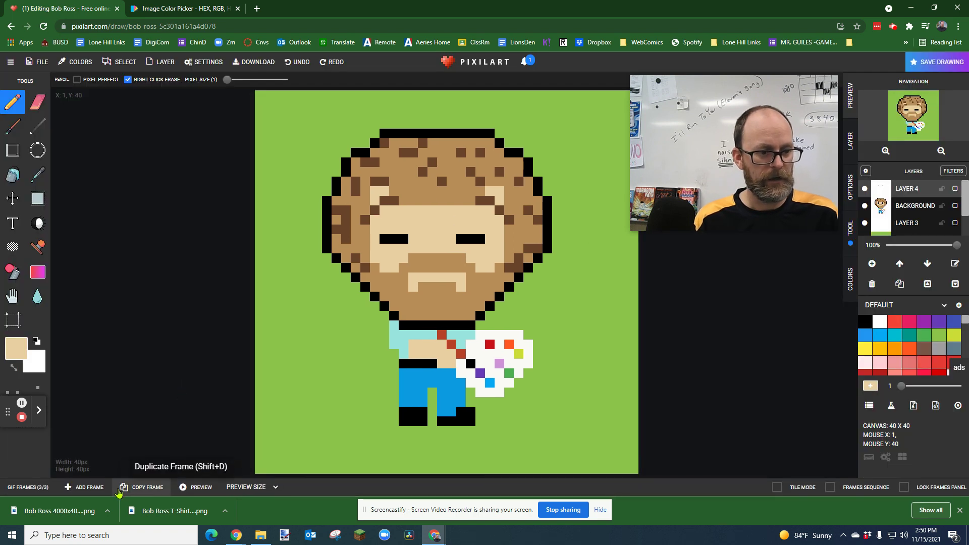
Set frames 2 and 1 to 350 ms each and preview the blink
click(31, 488)
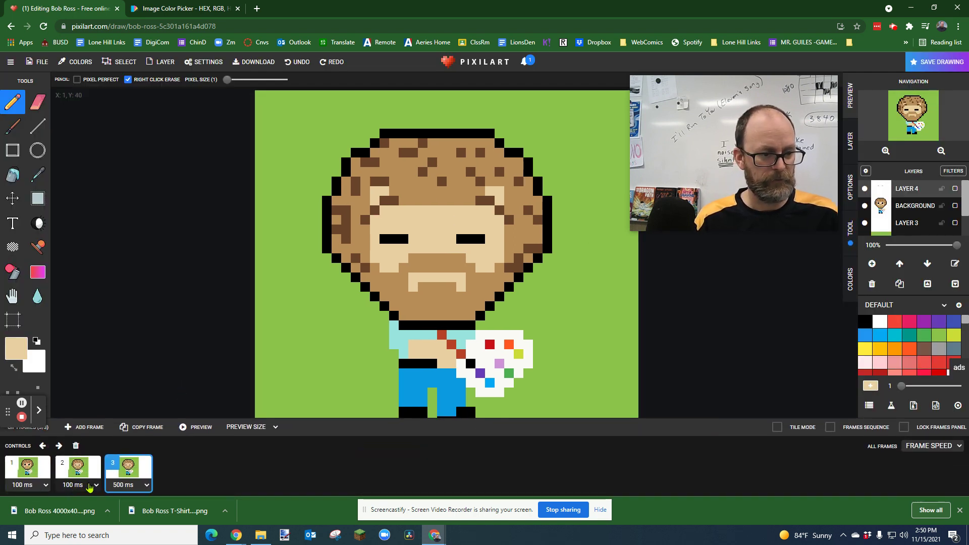
click(95, 485)
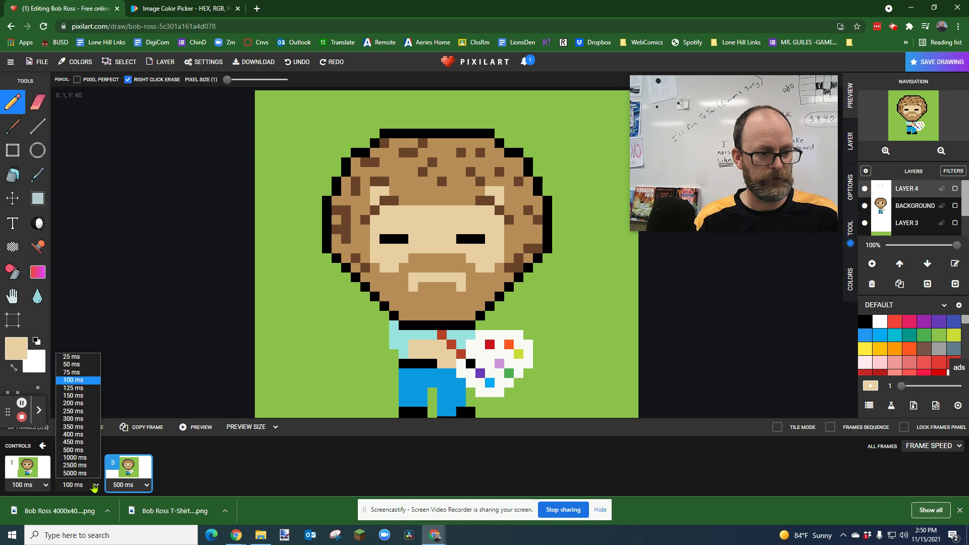
click(81, 427)
click(187, 428)
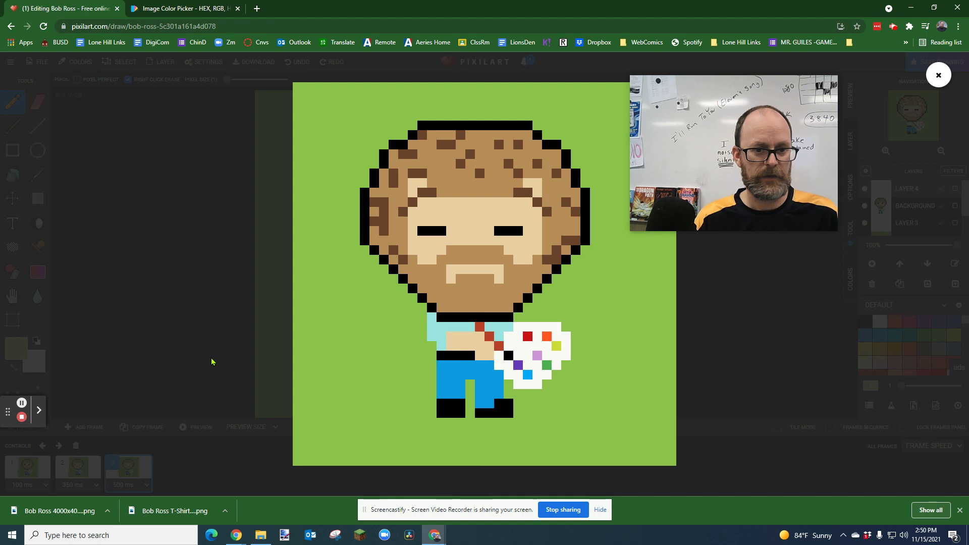
click(151, 415)
click(26, 426)
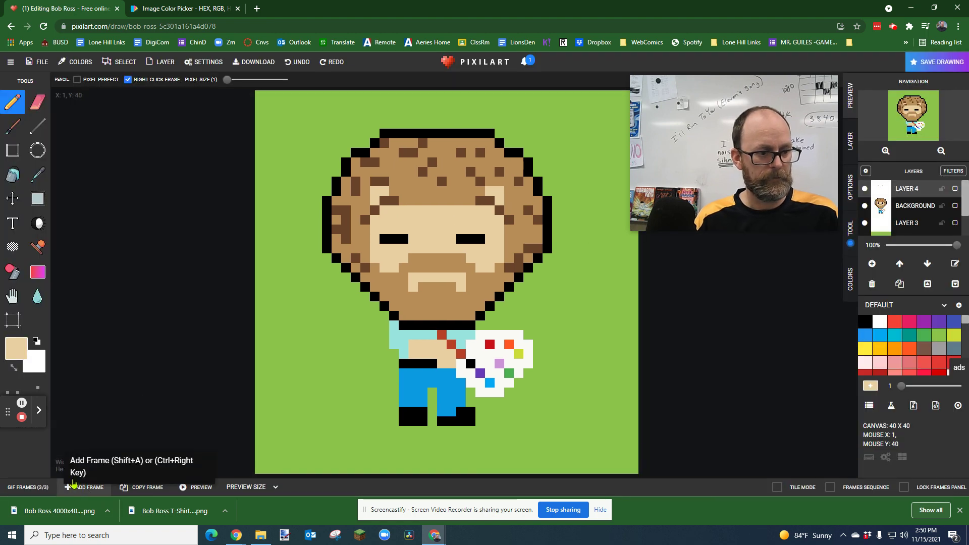
click(38, 488)
click(46, 485)
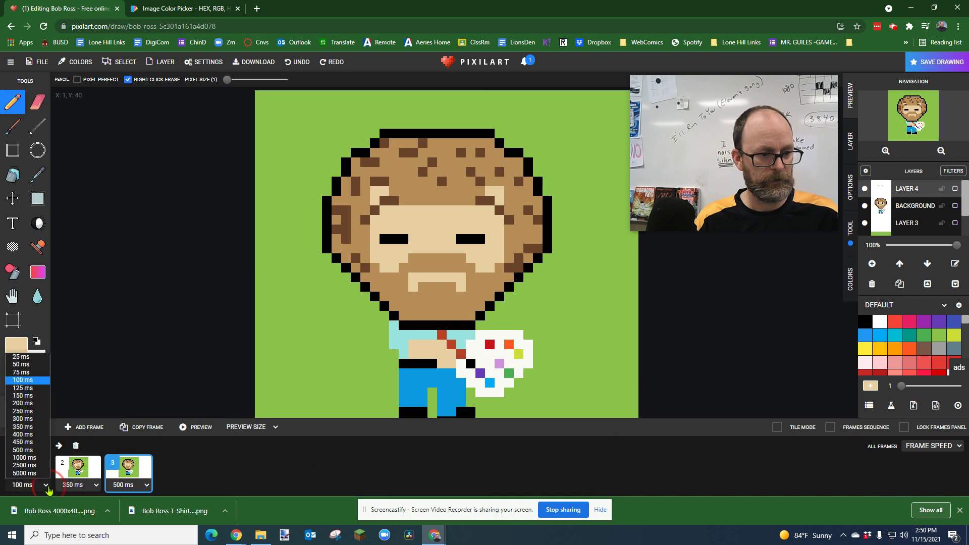
click(35, 429)
click(197, 428)
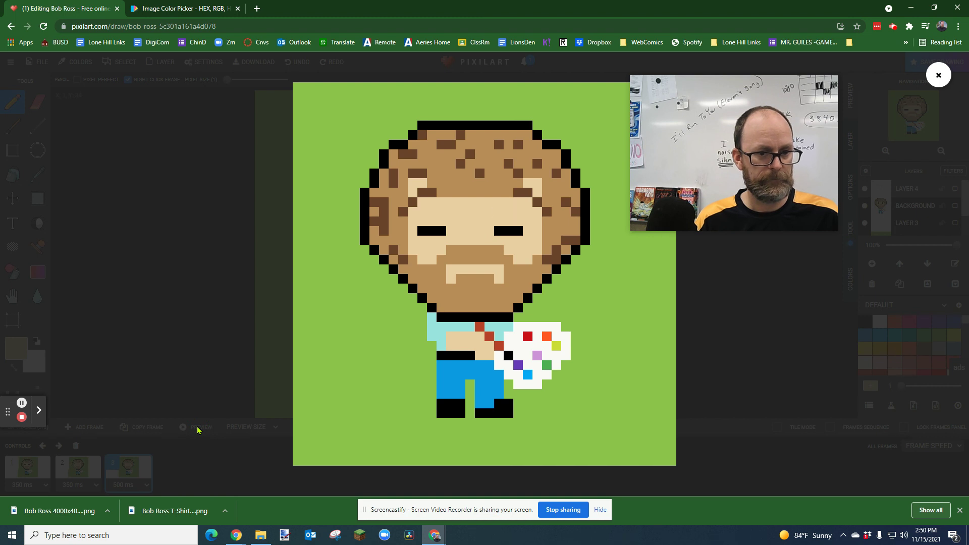
mouse_move(404, 358)
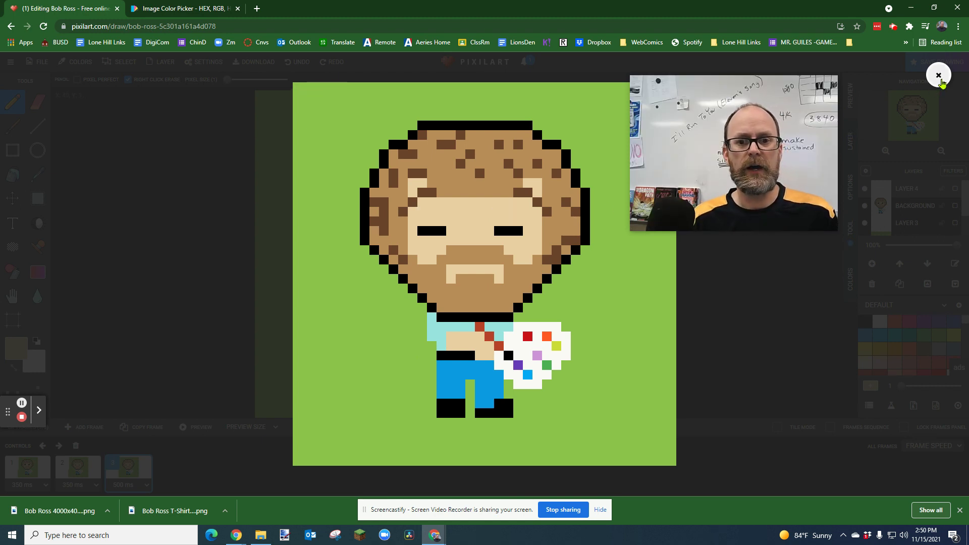
click(938, 77)
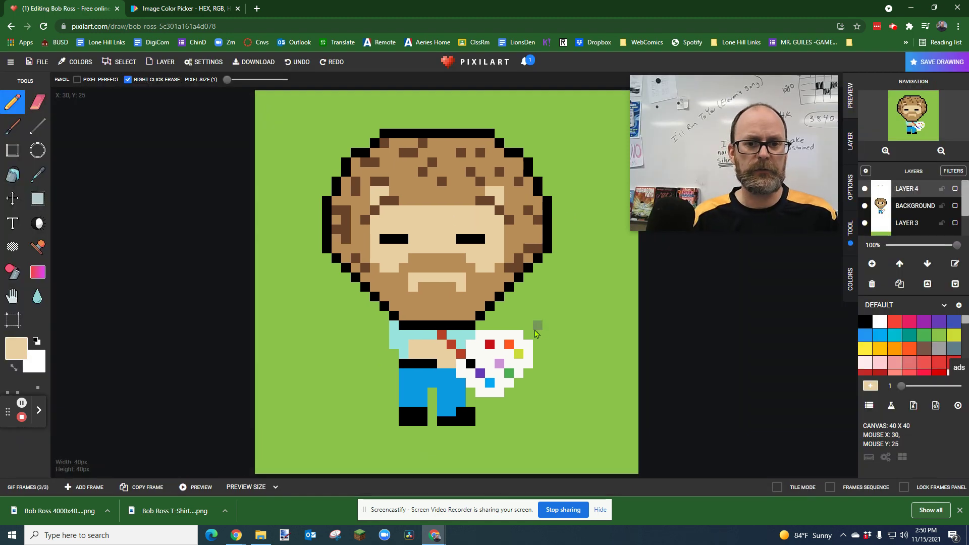
Dismiss the advertisement, then delete frames 3 and 2 from the GIF frames panel
click(38, 488)
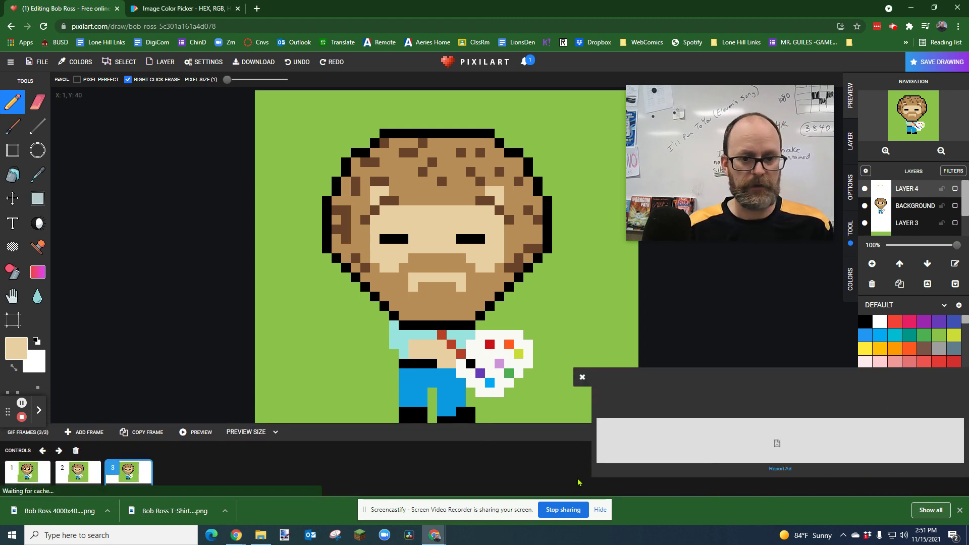
click(582, 377)
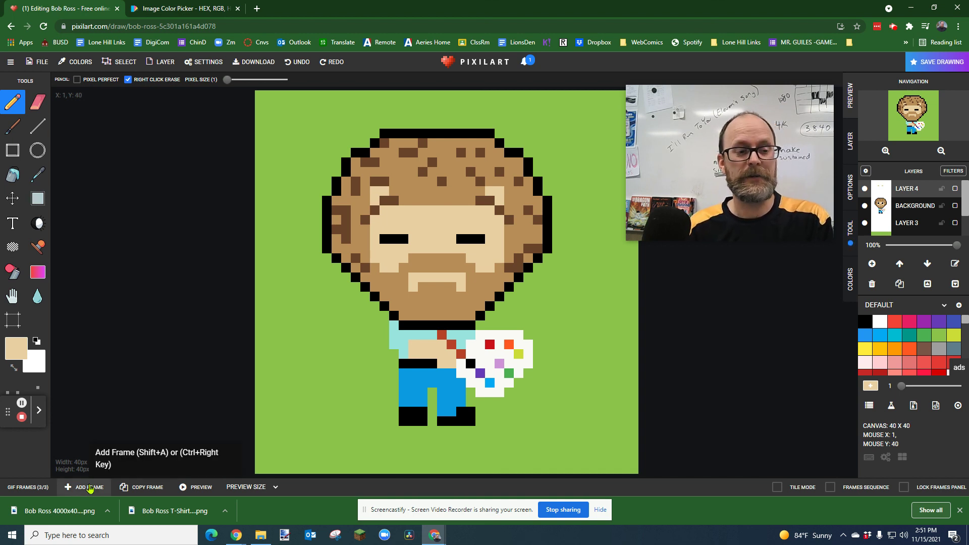
click(43, 487)
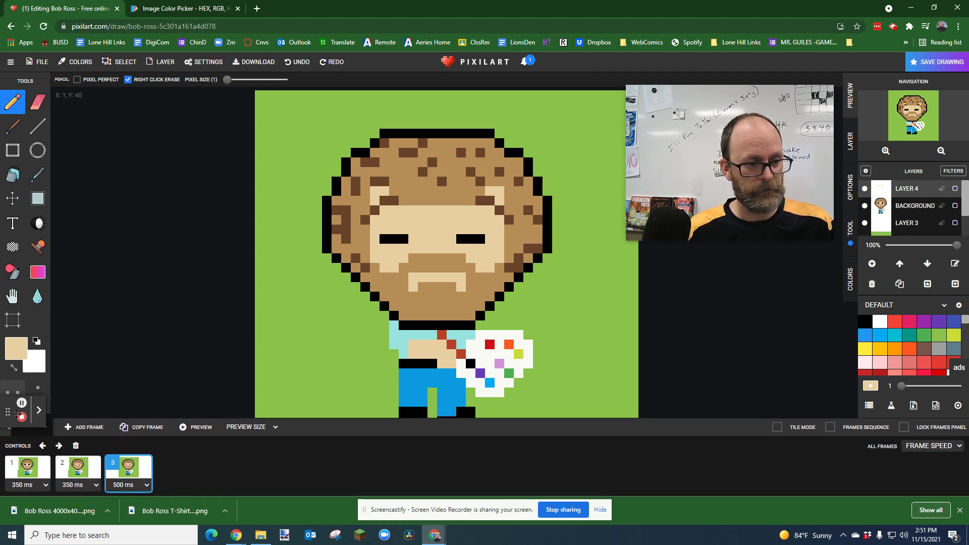
click(49, 432)
drag(8, 411, 60, 113)
click(30, 486)
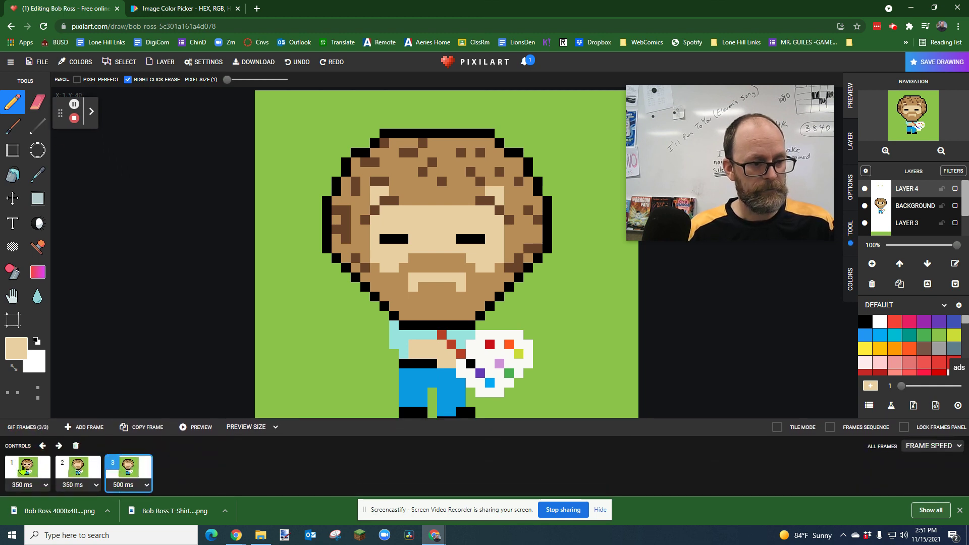
click(76, 445)
click(76, 446)
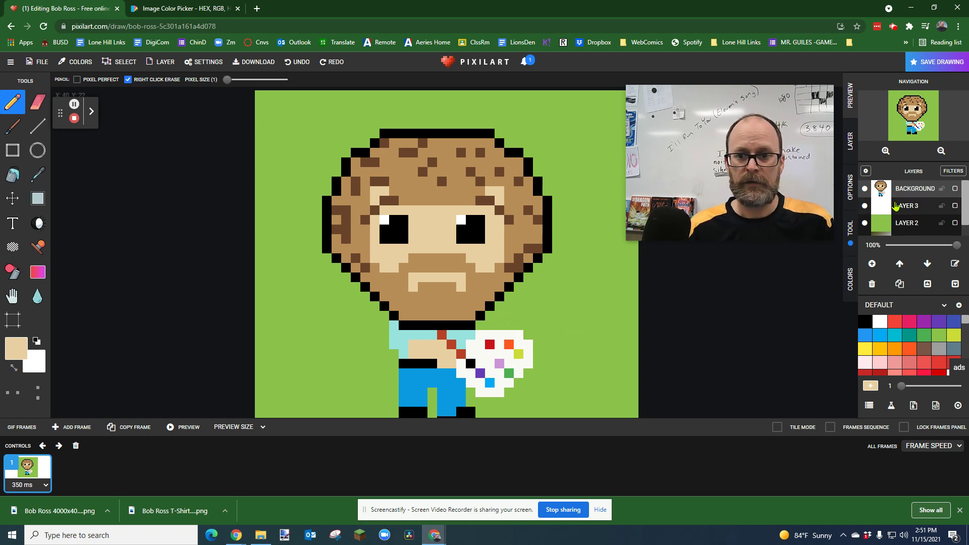
Shift the drawing left and down with the Move tool, then duplicate frame 1 as frame 2
click(12, 198)
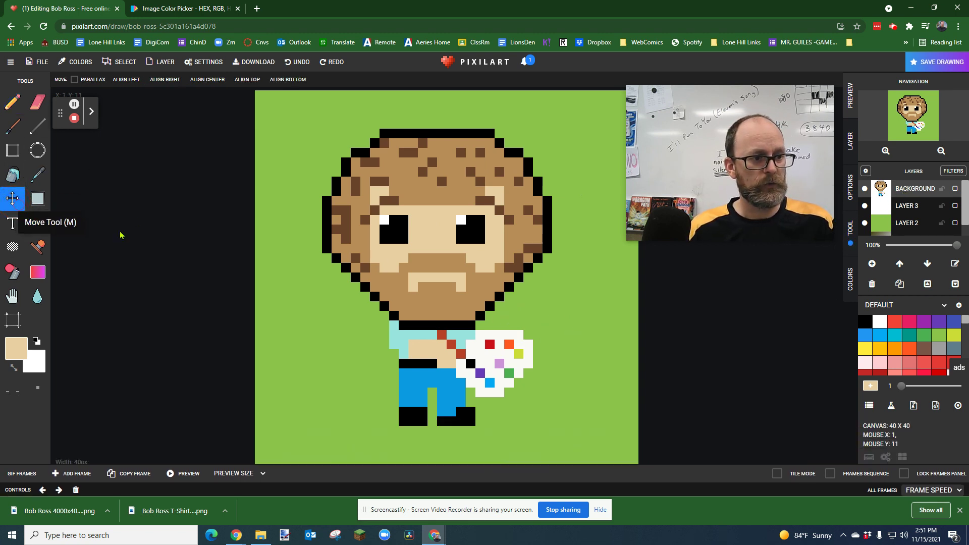
mouse_move(444, 325)
mouse_down()
mouse_move(384, 376)
mouse_move(382, 354)
mouse_move(381, 374)
mouse_up()
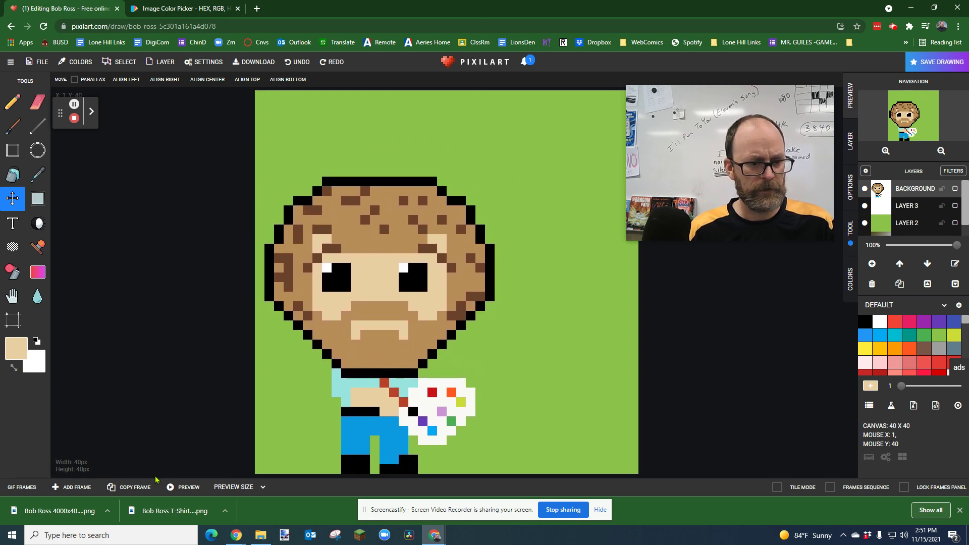
click(76, 486)
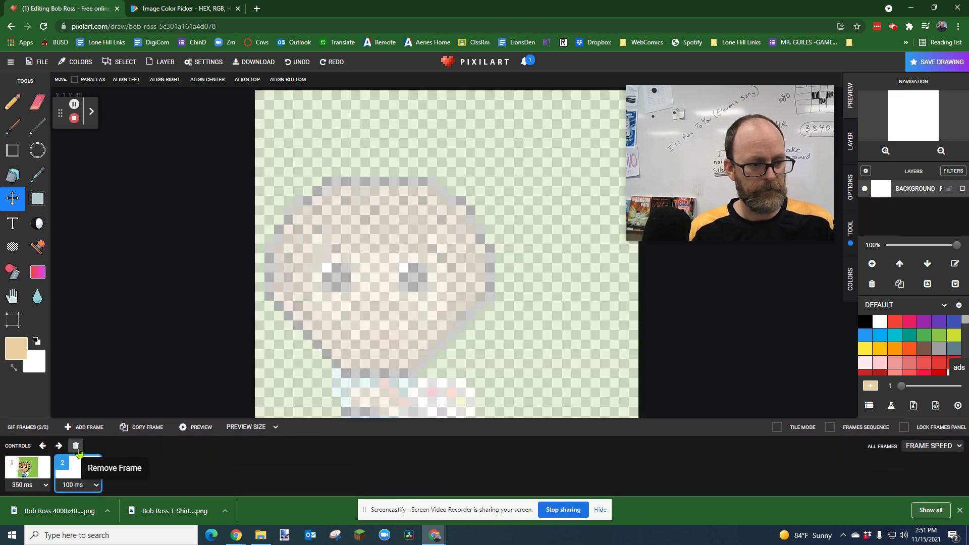
click(76, 447)
click(137, 429)
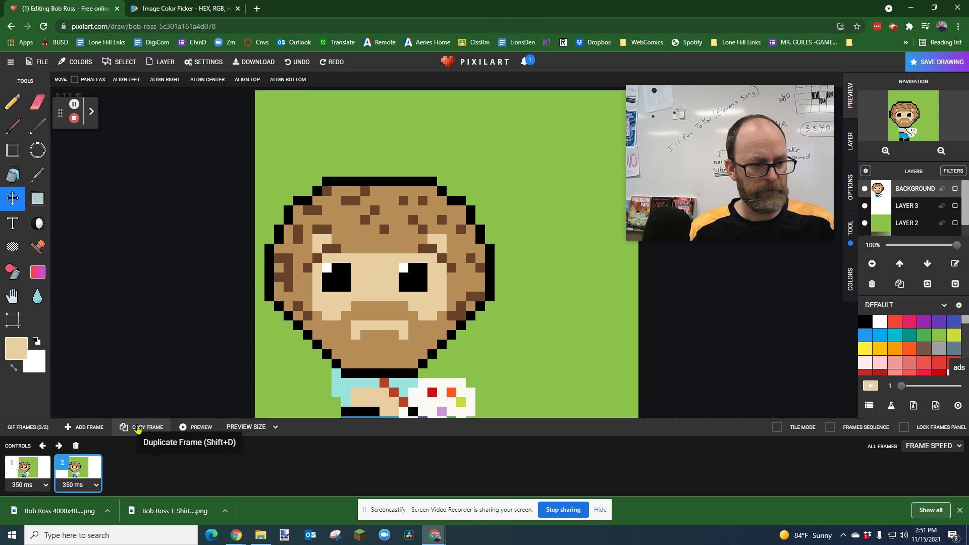
click(378, 361)
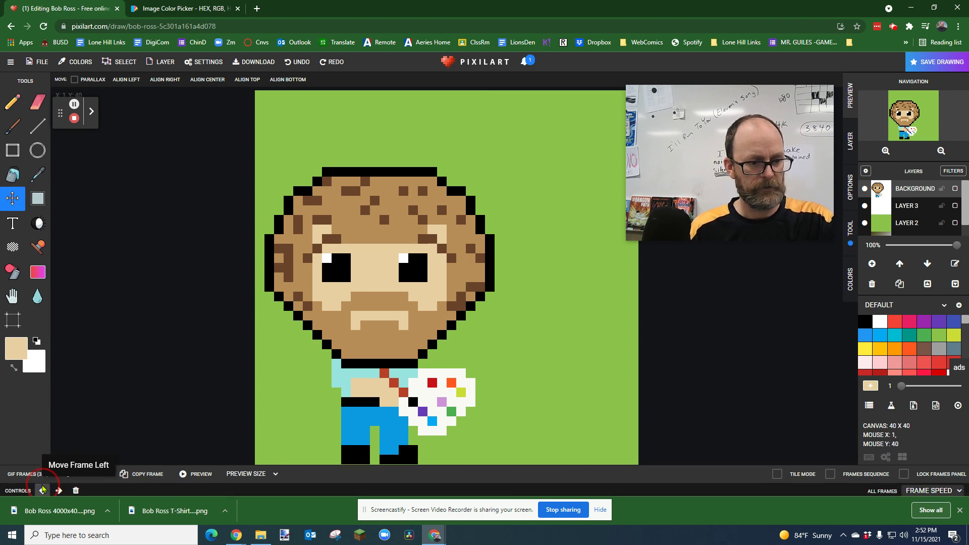
Add another frame copy and move Bob Ross one cell up and to the right
click(45, 485)
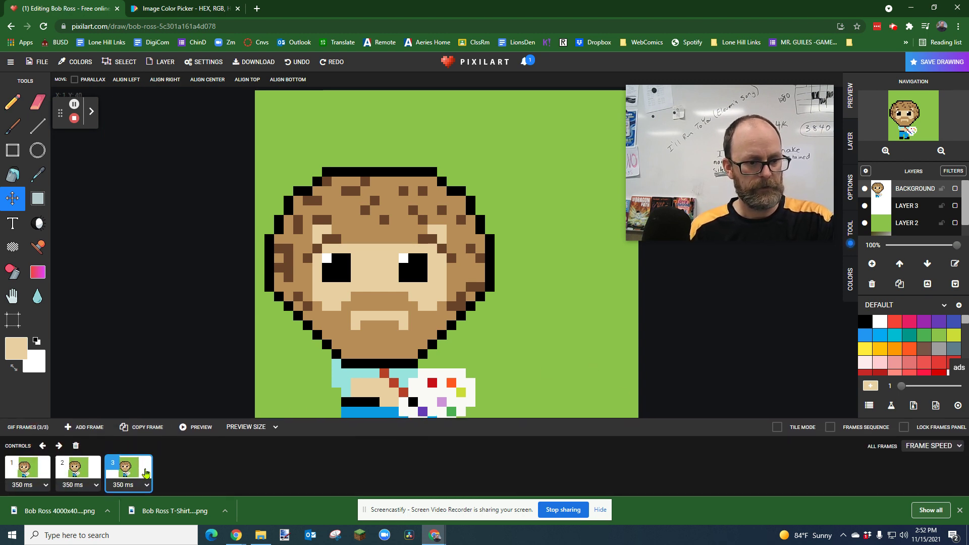
click(386, 348)
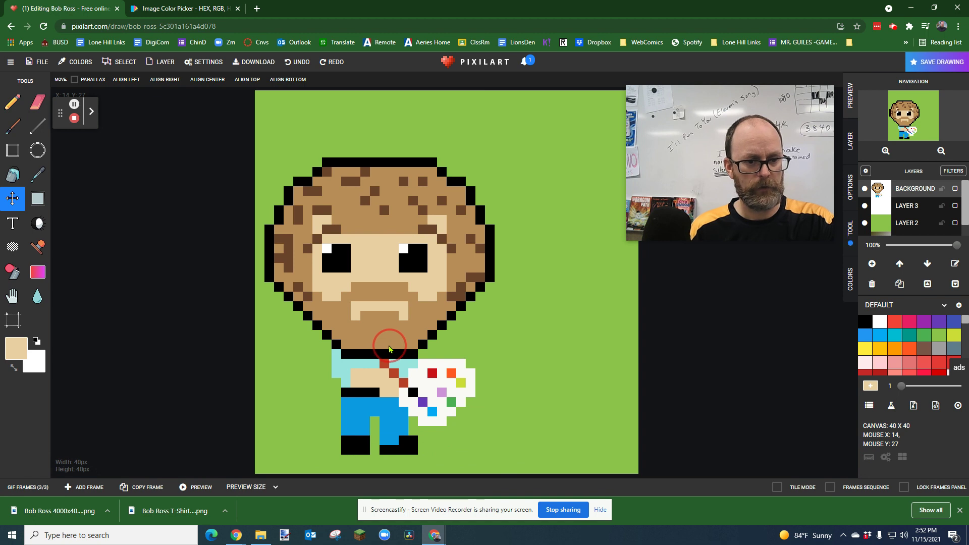
key(Right)
click(389, 358)
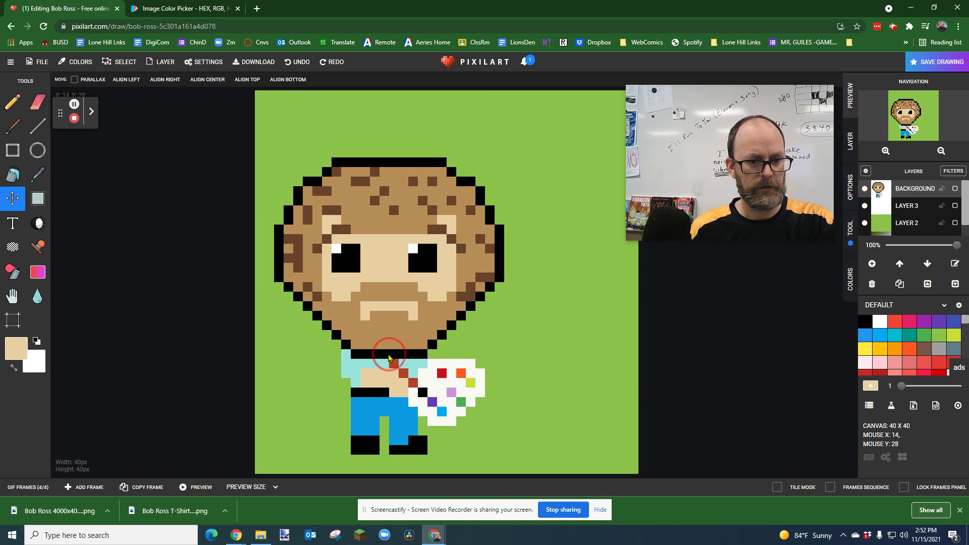
drag(389, 358, 394, 352)
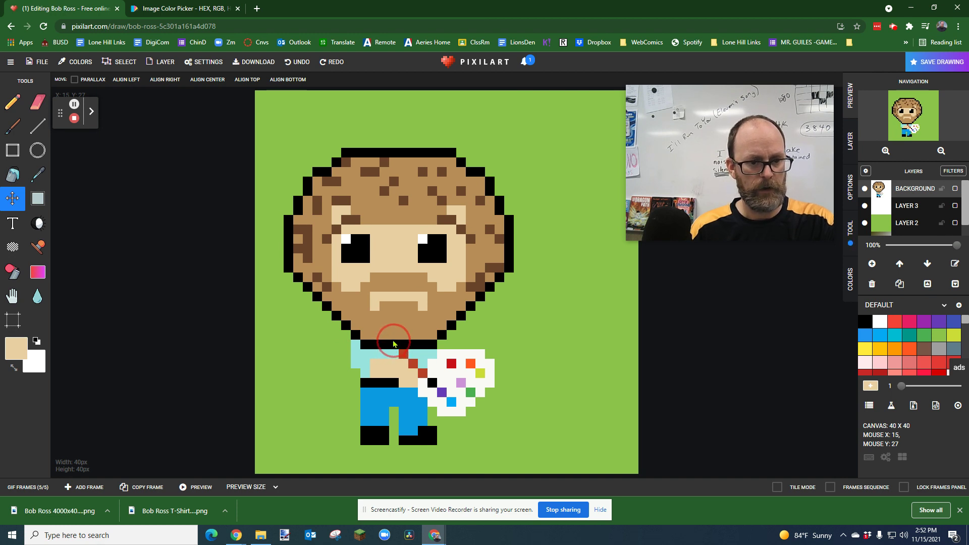
mouse_move(394, 344)
mouse_down()
mouse_move(402, 313)
mouse_move(440, 295)
mouse_move(482, 317)
mouse_move(508, 362)
mouse_up()
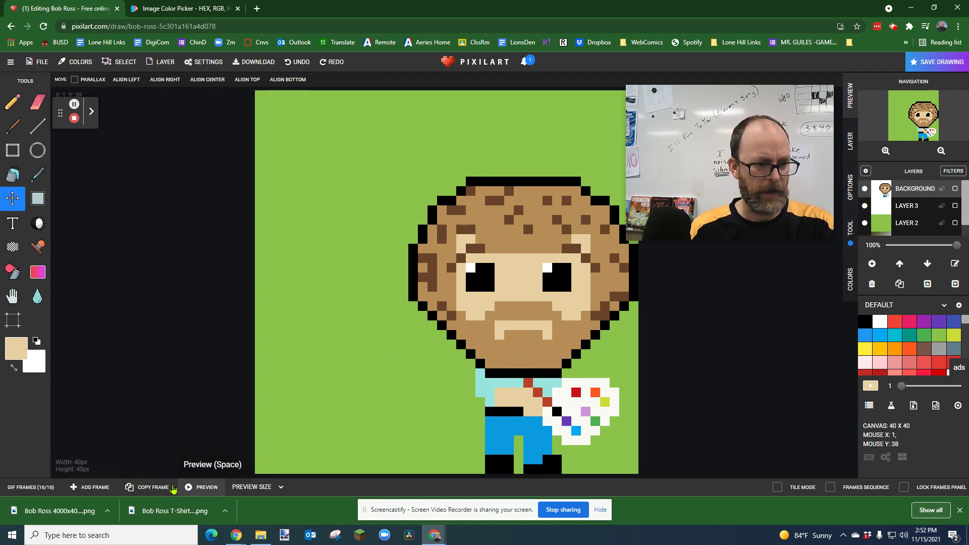
click(194, 487)
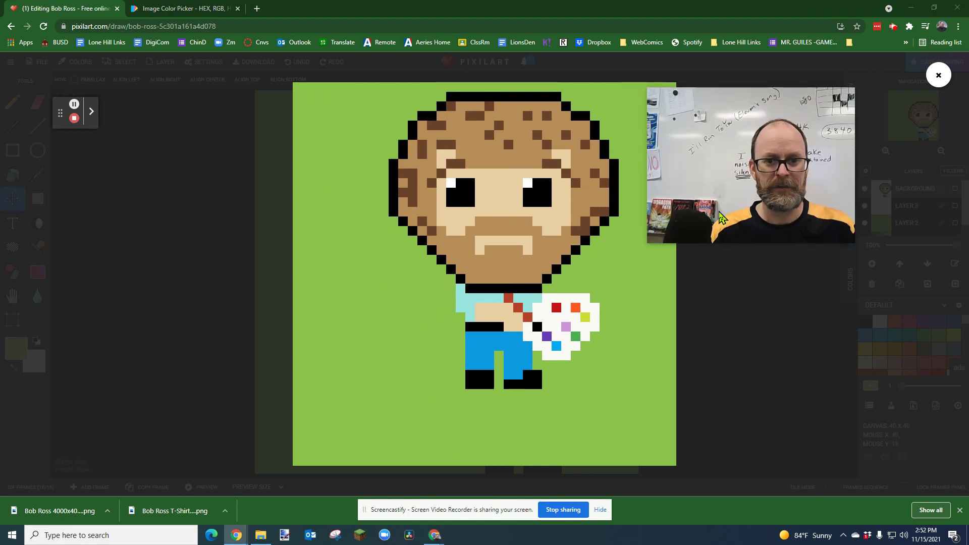
drag(689, 212, 733, 212)
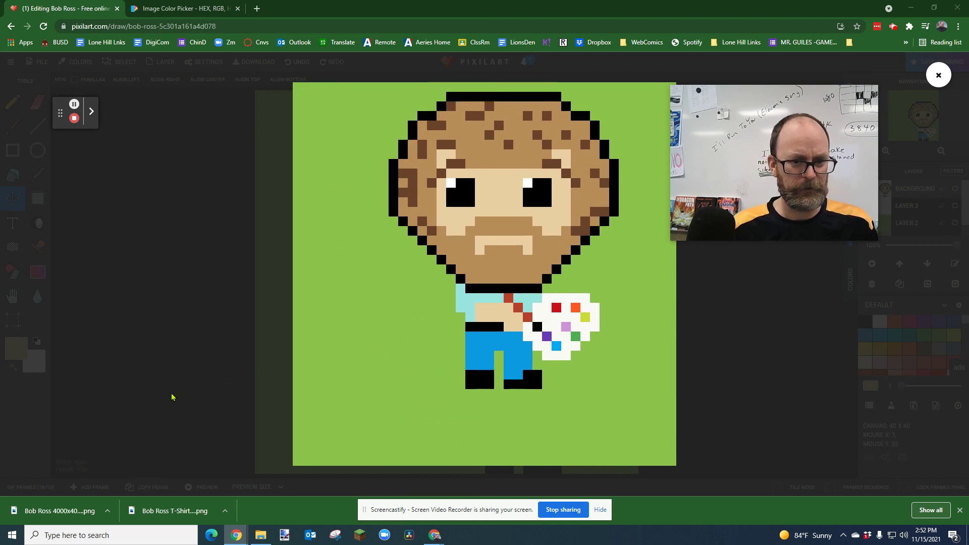
click(220, 418)
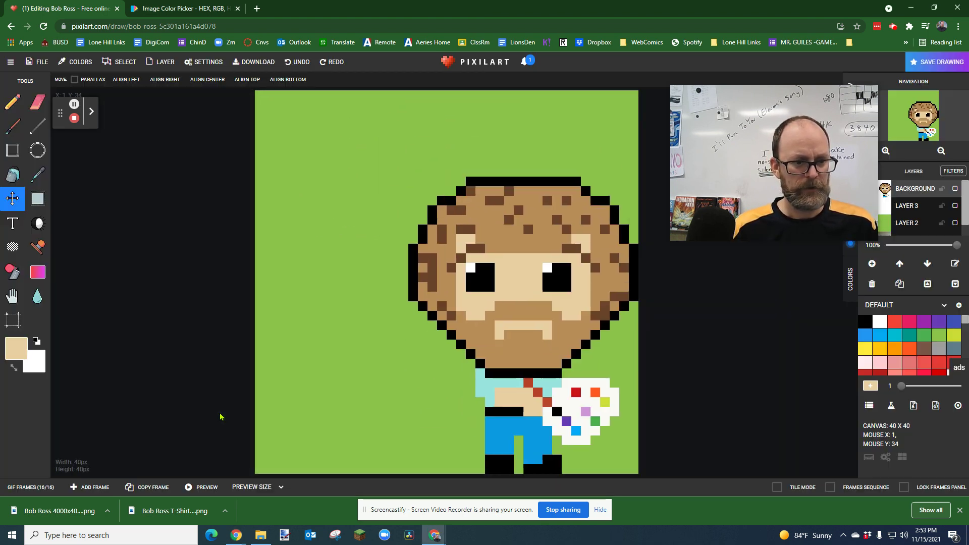
Set the durations of frames 1 through 8 to 100 ms each
click(31, 487)
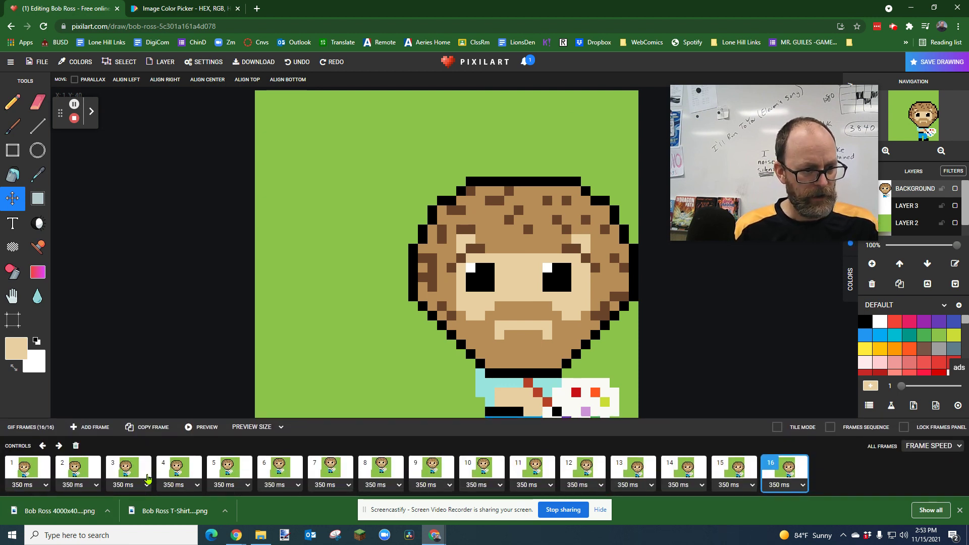
click(45, 486)
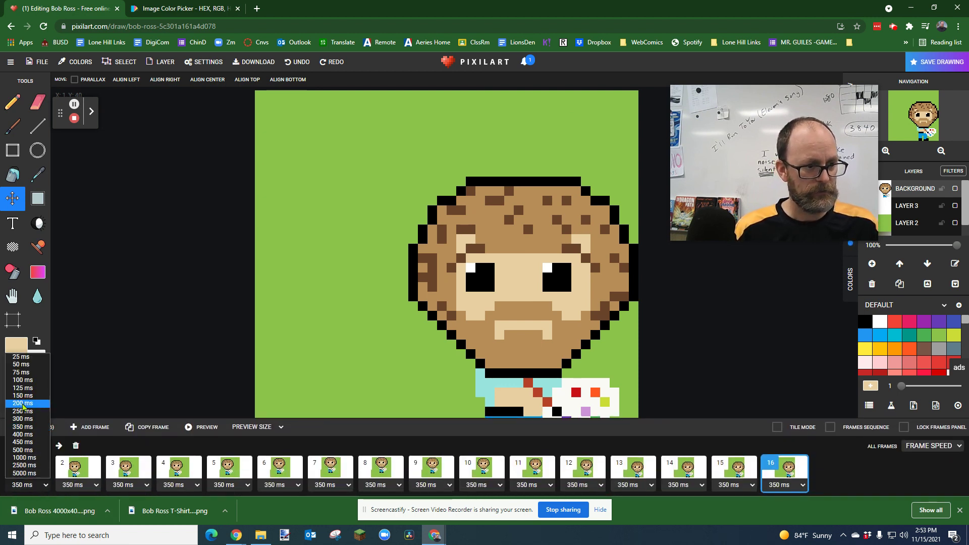
click(31, 381)
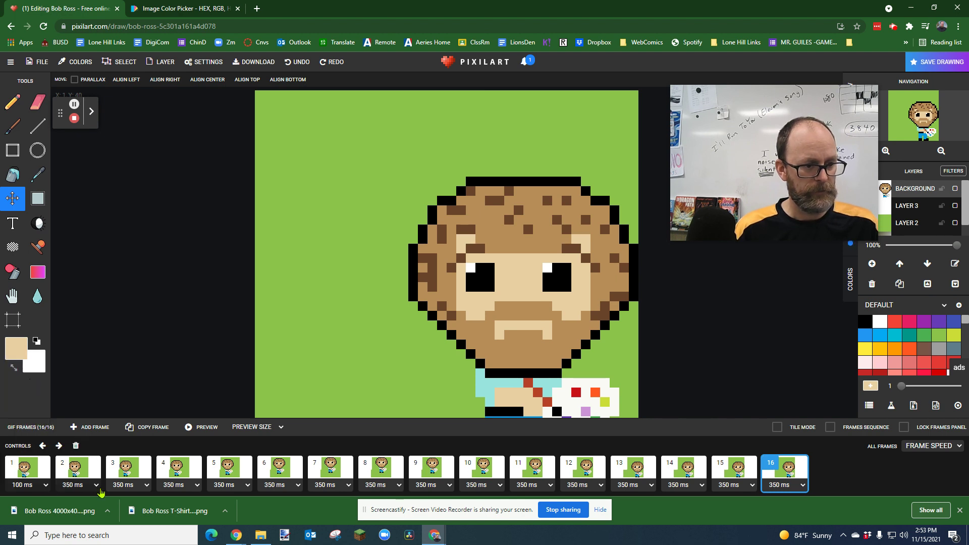
click(95, 486)
click(73, 380)
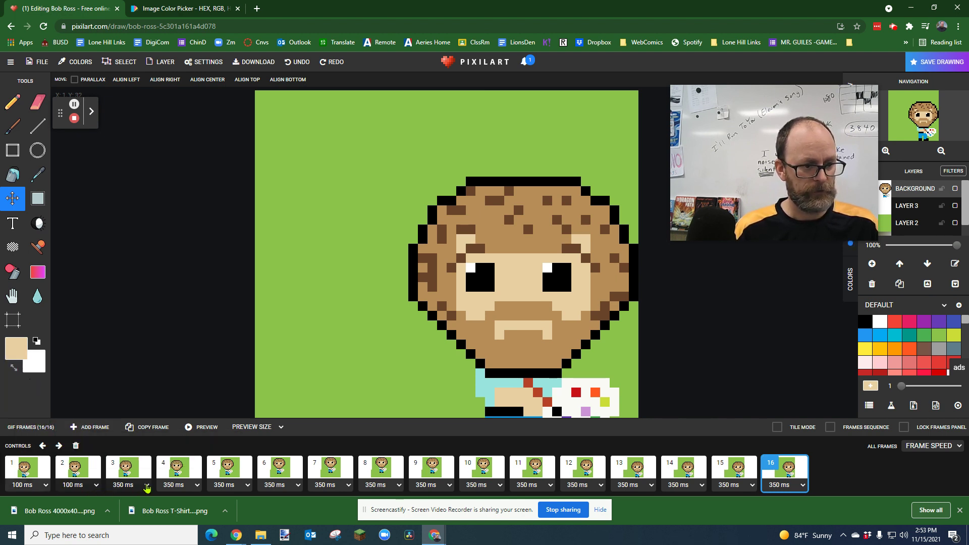
click(145, 485)
click(119, 381)
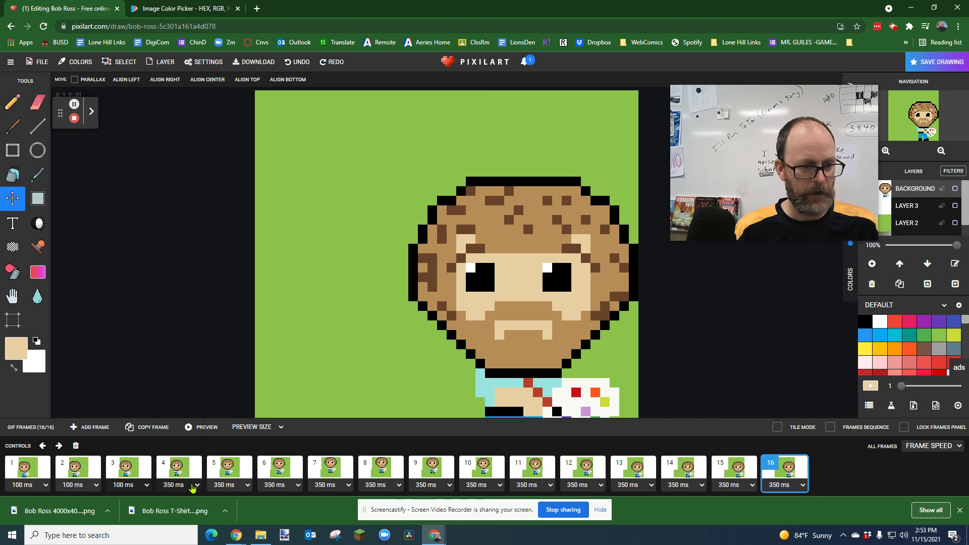
click(194, 486)
click(174, 379)
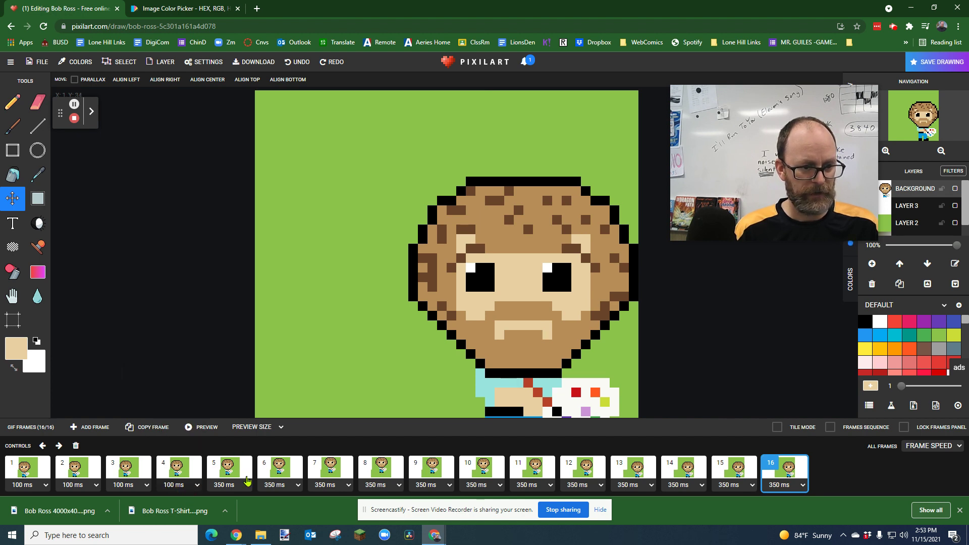
click(246, 485)
click(228, 380)
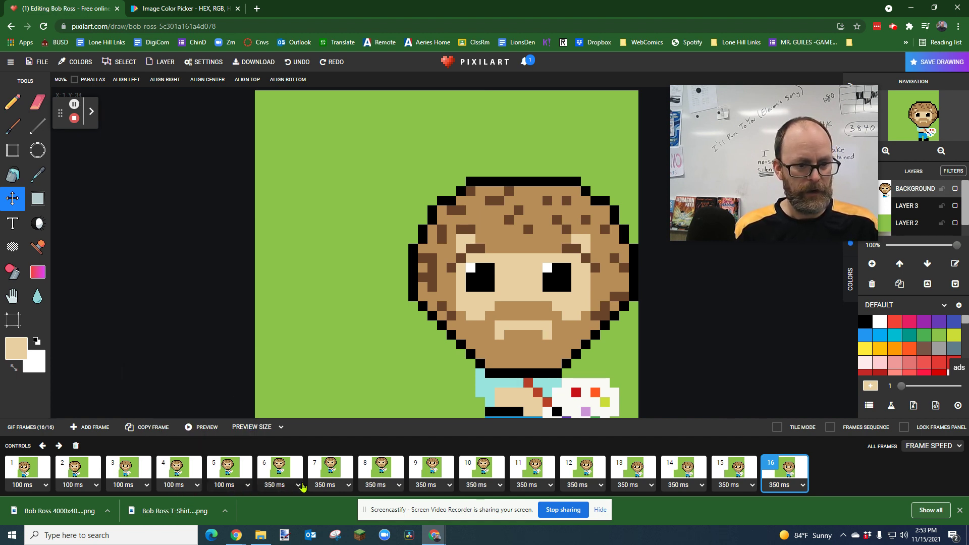
click(296, 485)
click(275, 380)
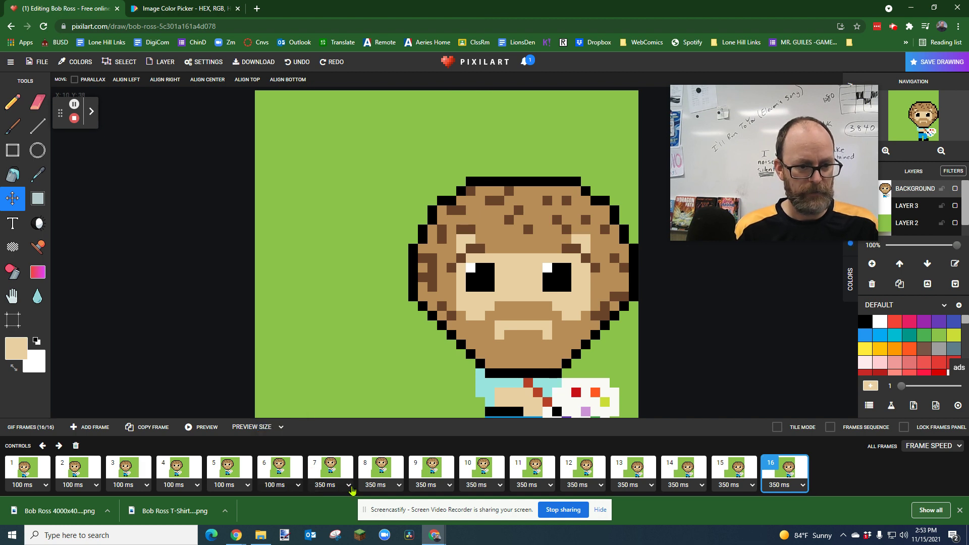
click(347, 486)
click(330, 380)
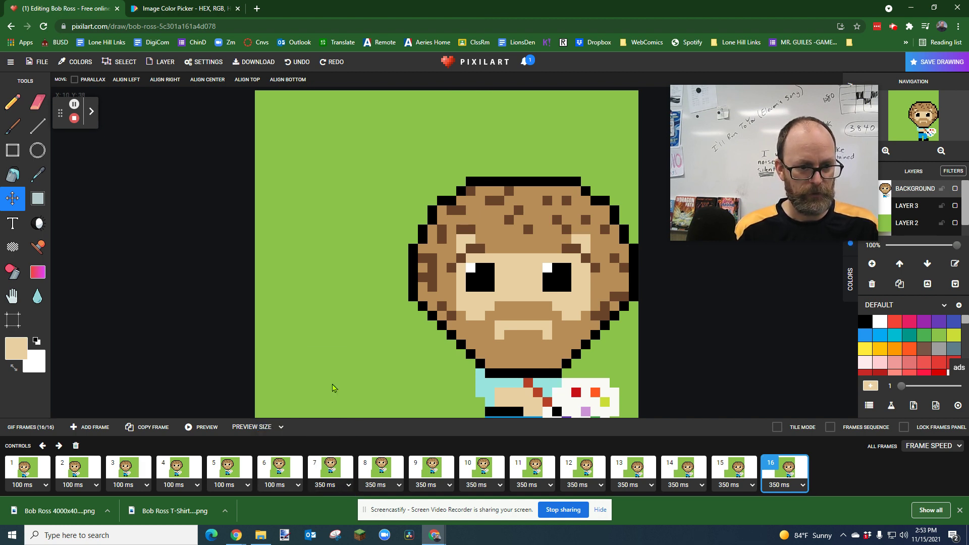
click(398, 484)
click(368, 379)
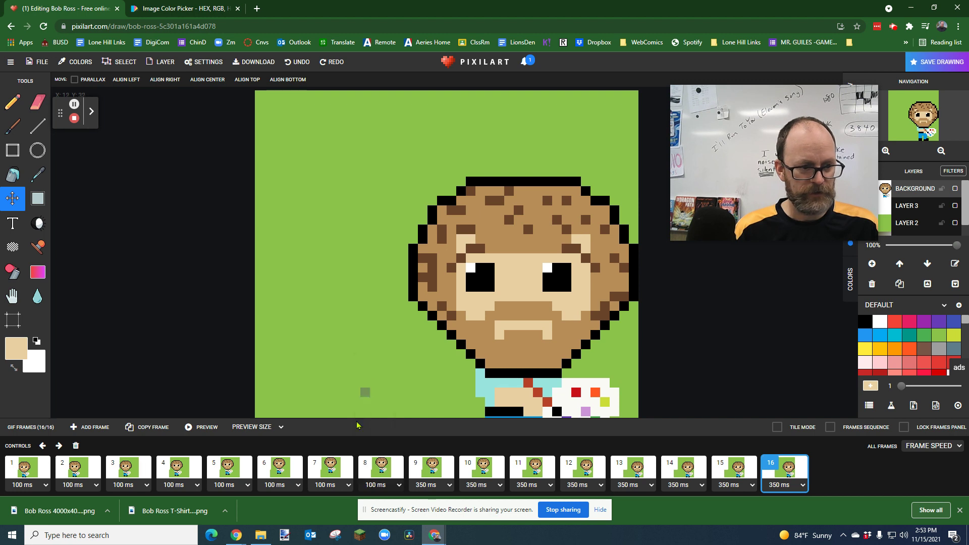
Set frames 9 through 16 to 100 ms and preview the animation
click(431, 485)
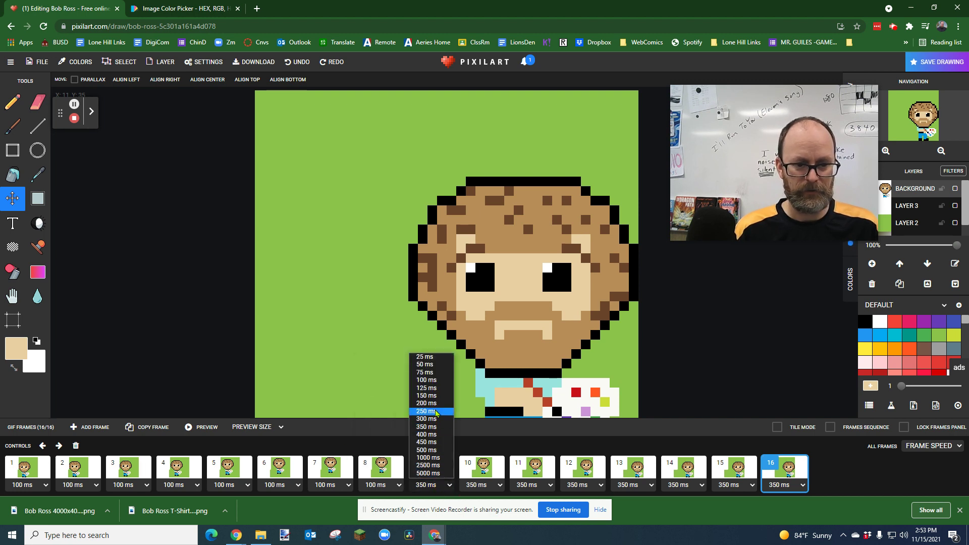
click(426, 380)
click(490, 484)
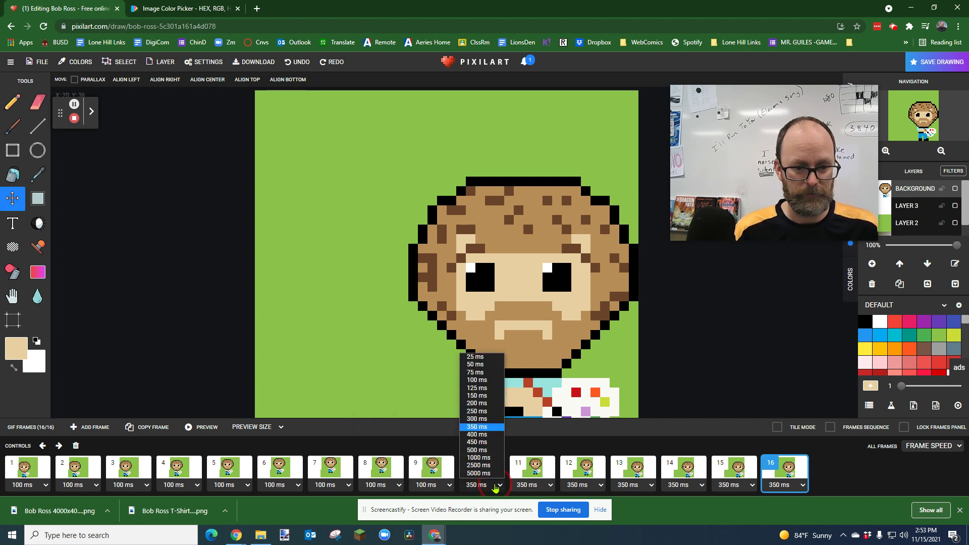
click(476, 379)
click(549, 484)
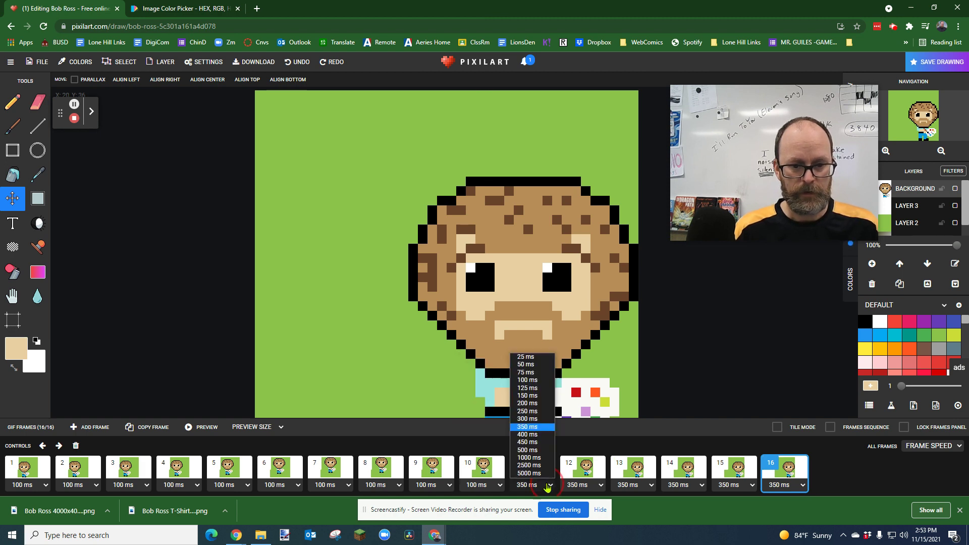
click(526, 380)
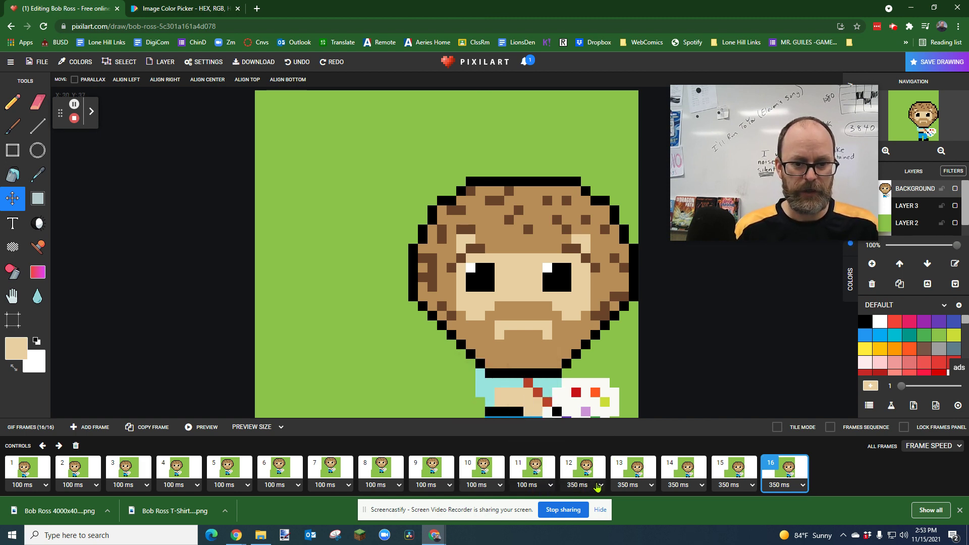
click(599, 484)
click(585, 382)
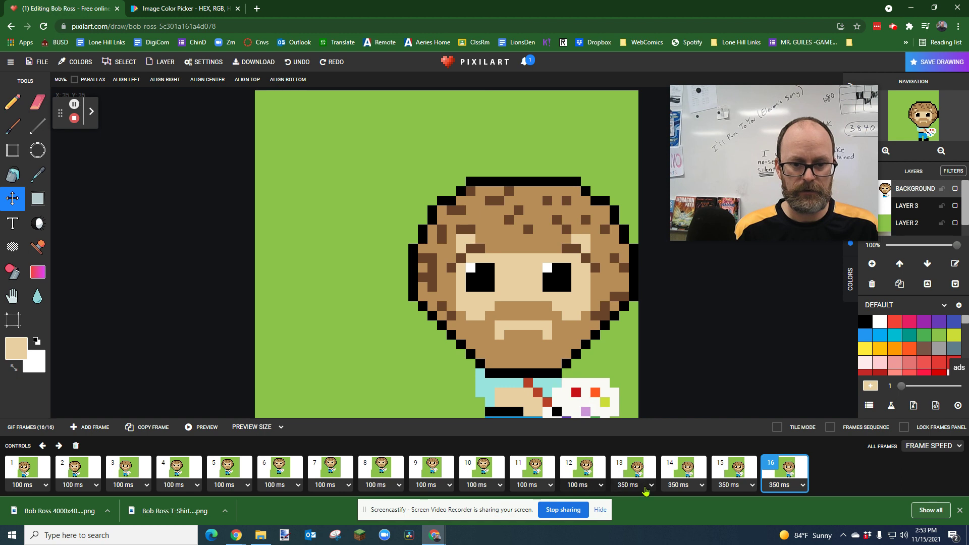
click(646, 487)
click(630, 382)
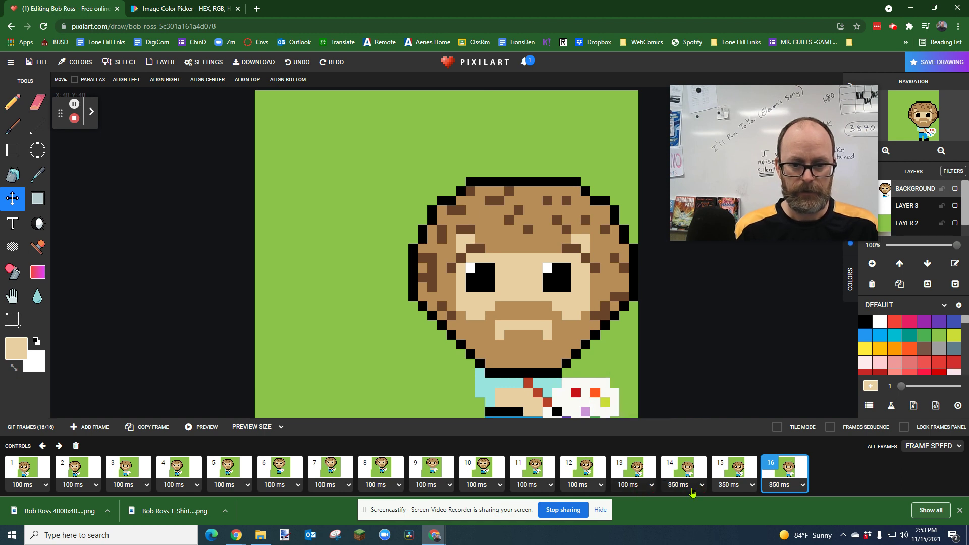
click(697, 485)
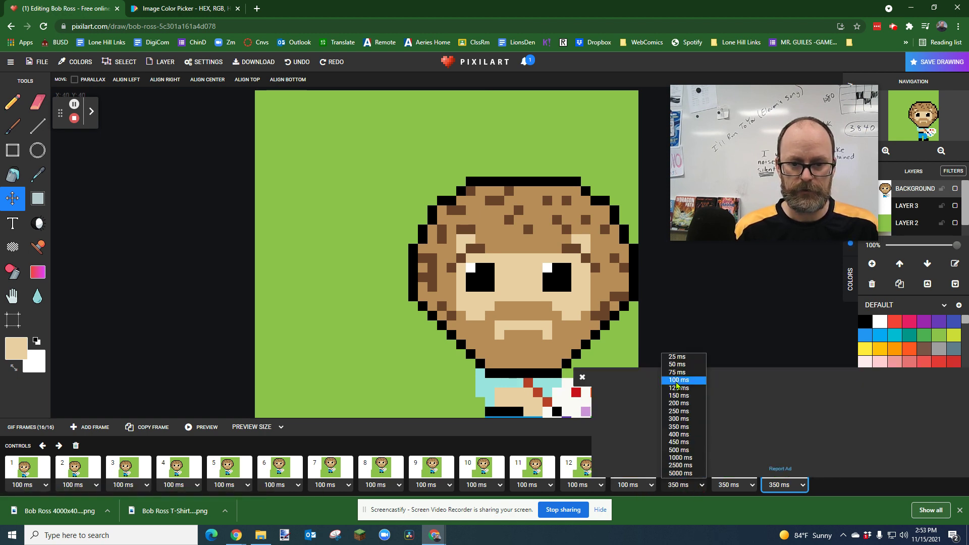
key(Return)
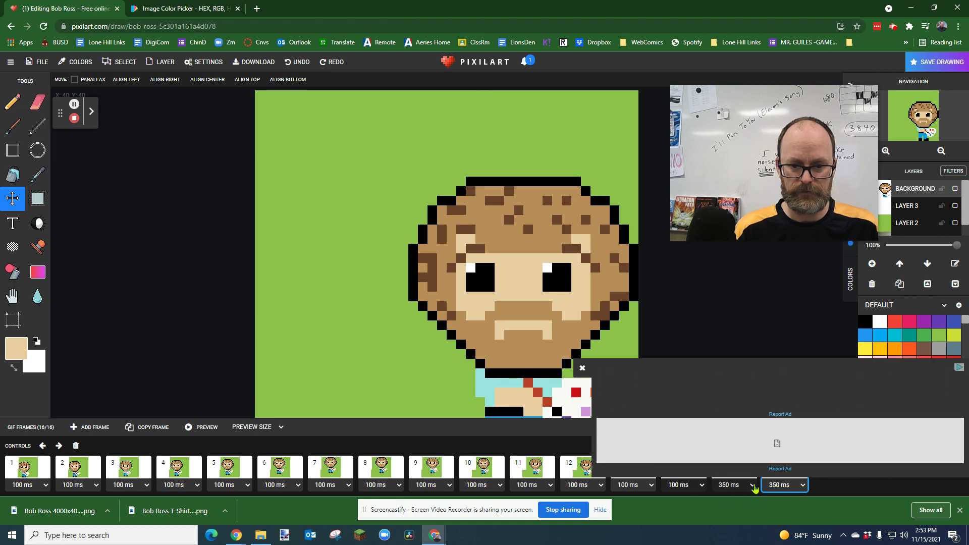
click(752, 485)
key(Return)
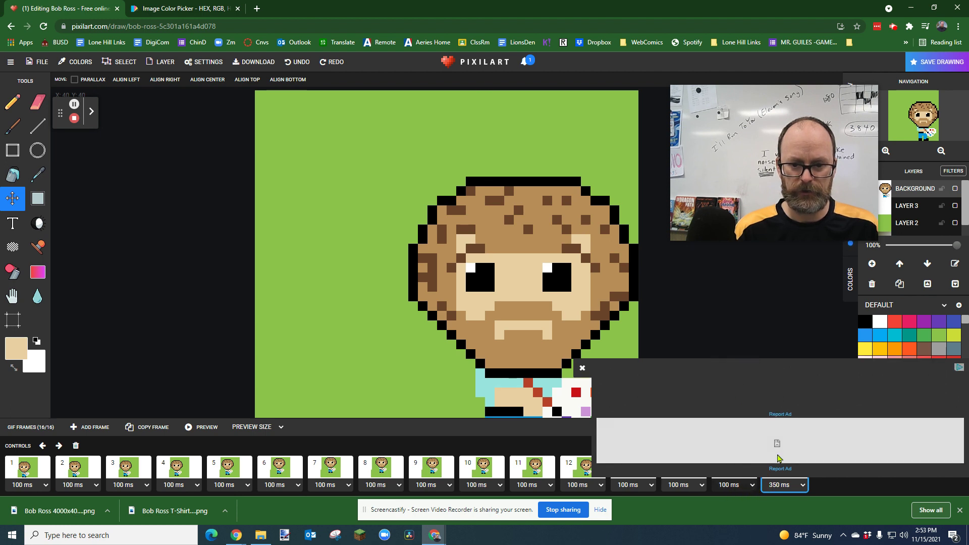
click(800, 484)
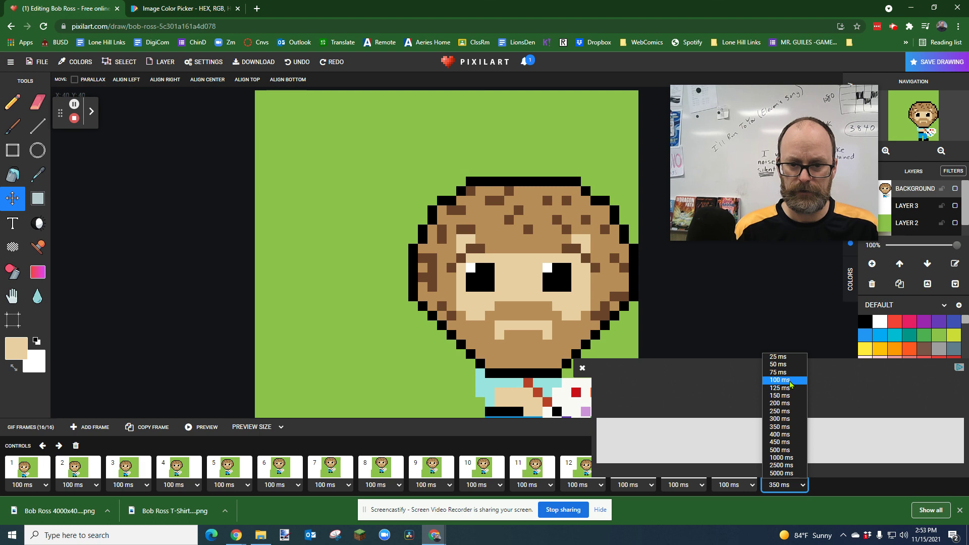
click(790, 384)
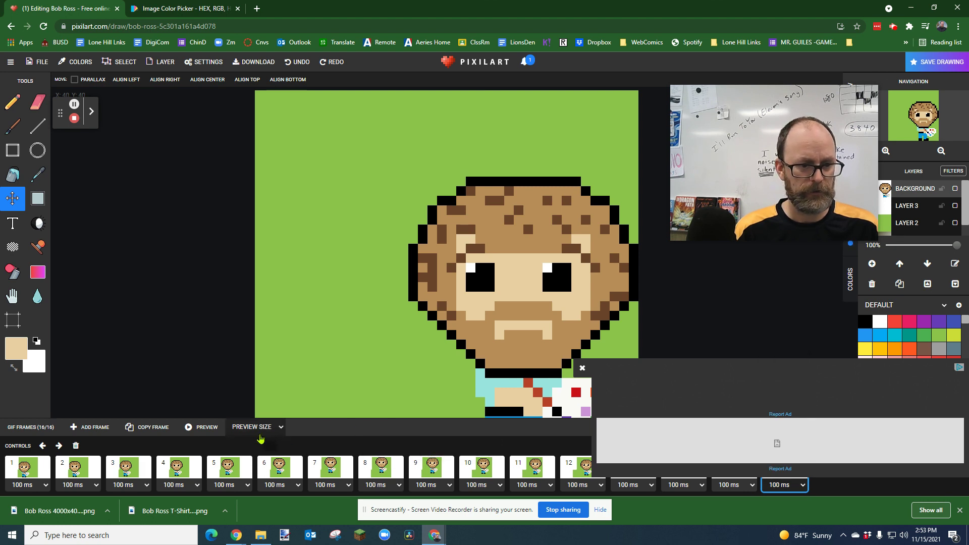
click(204, 431)
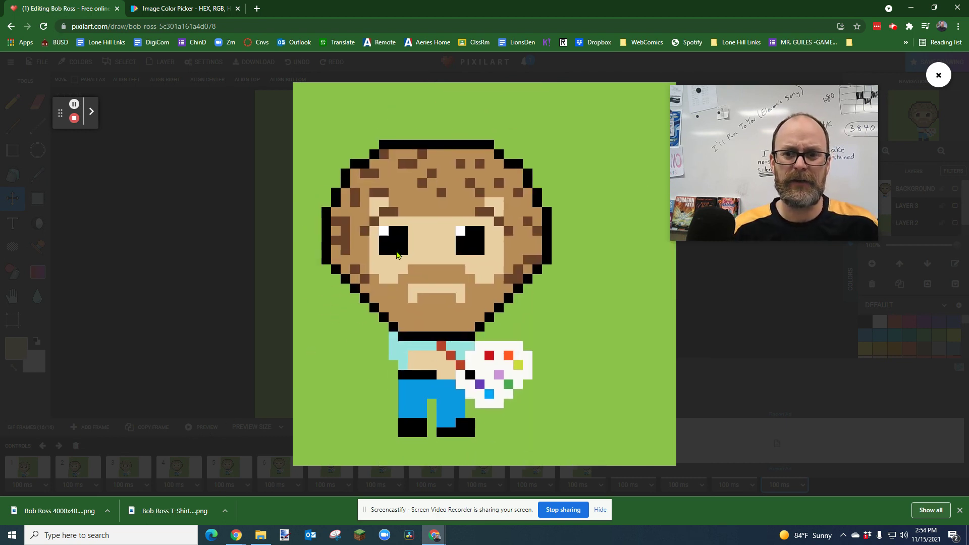
Close the animation preview to return to the 16-frame drawing in the editor
click(938, 74)
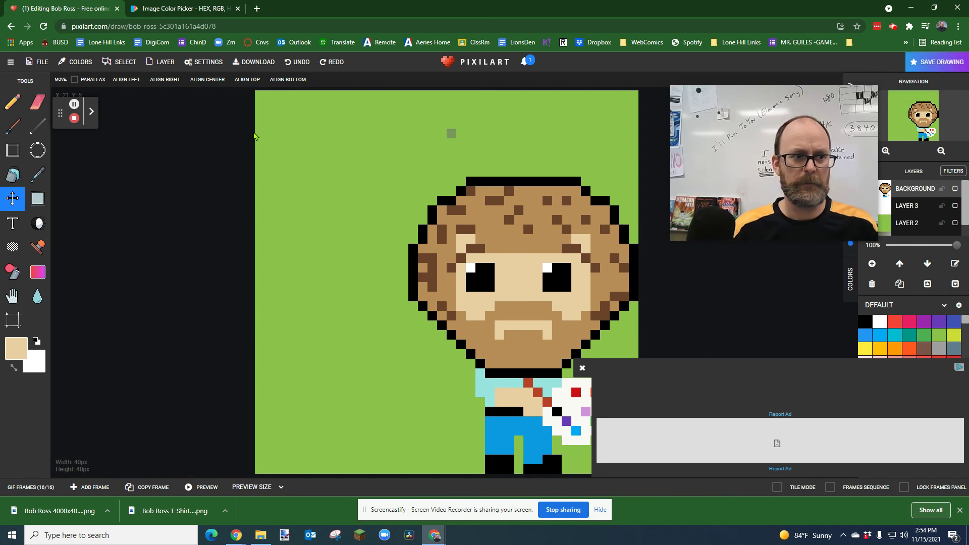
click(37, 61)
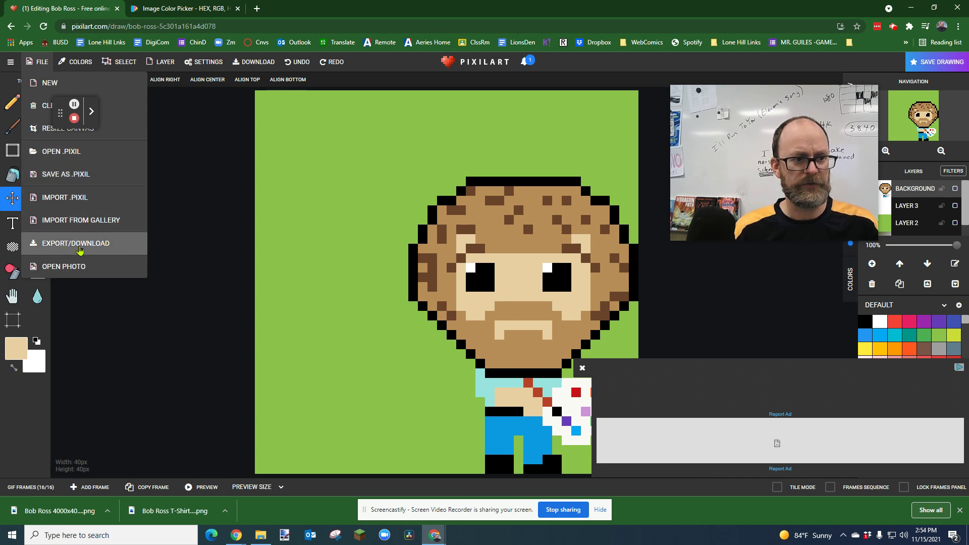
In the download settings, enlarge the size slider to x25 for 1000×1000 output
click(82, 248)
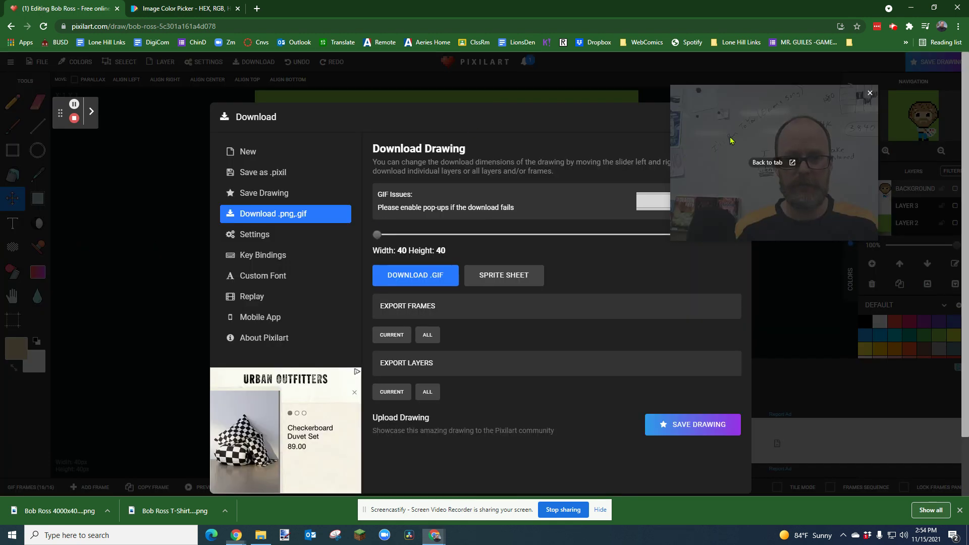
drag(730, 140, 59, 199)
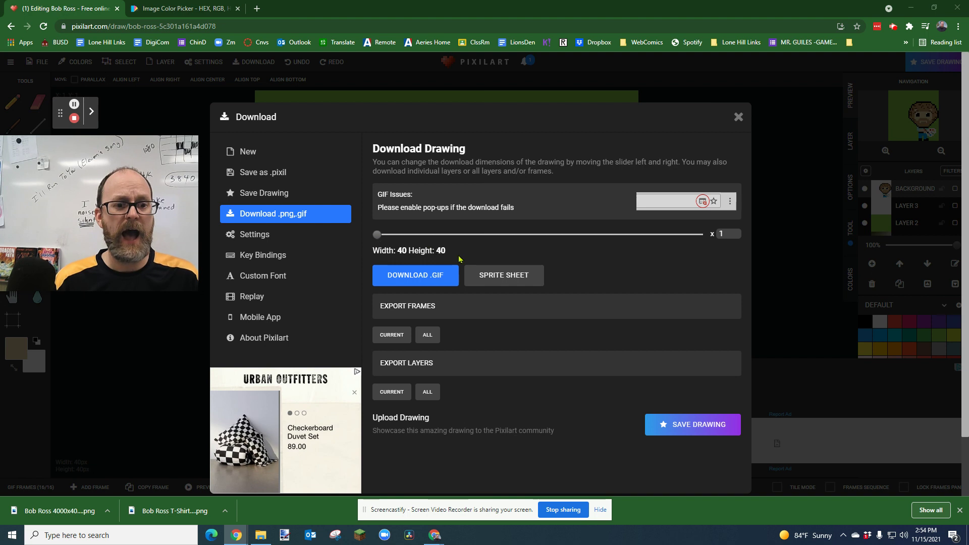
click(410, 279)
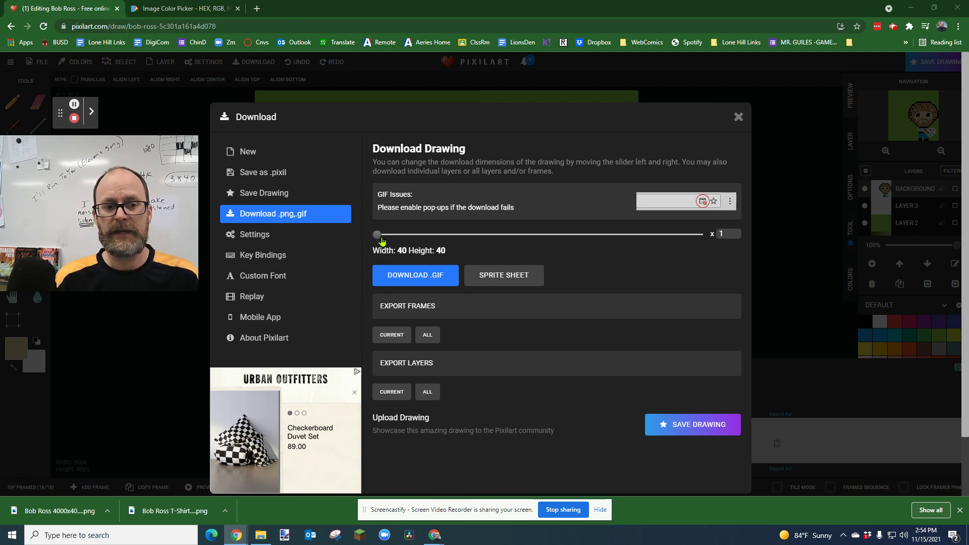
drag(382, 241, 574, 234)
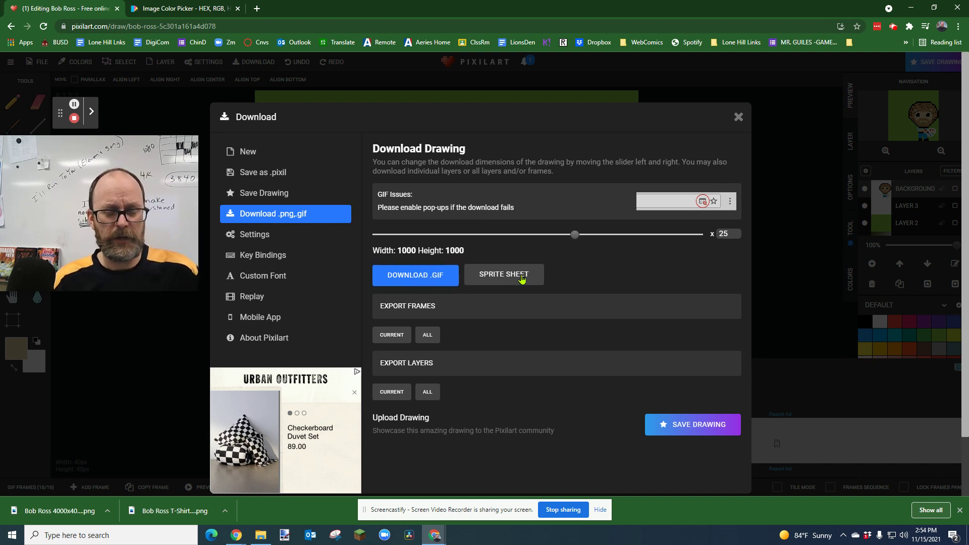
click(499, 277)
click(414, 283)
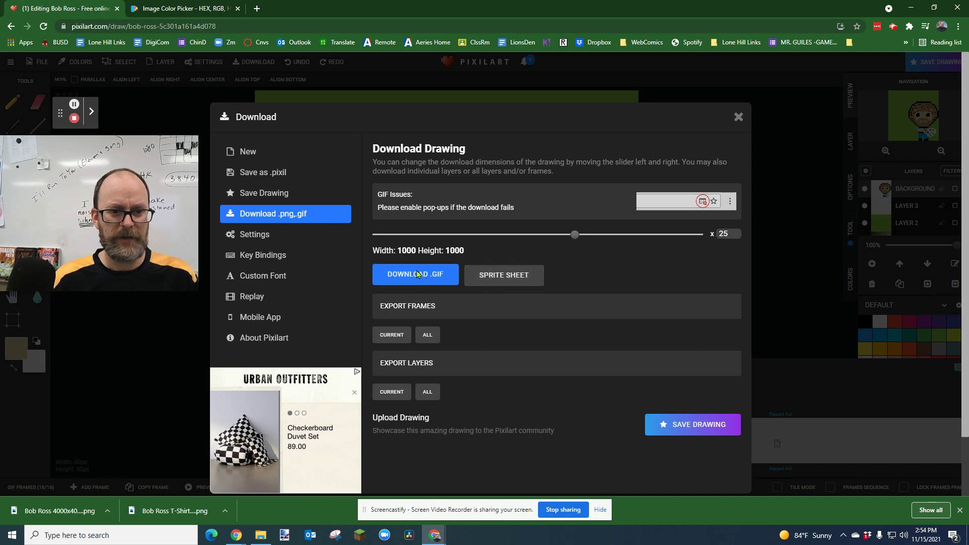
Download the drawing and save it as 'Bob Ross Jumps'
click(417, 273)
drag(289, 9, 529, 65)
text(B)
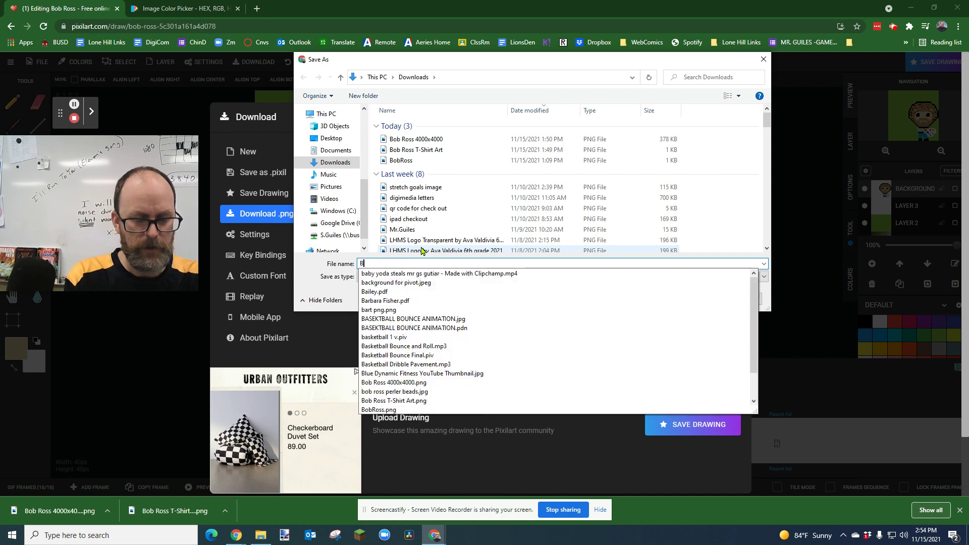
text(ob Ross Jum)
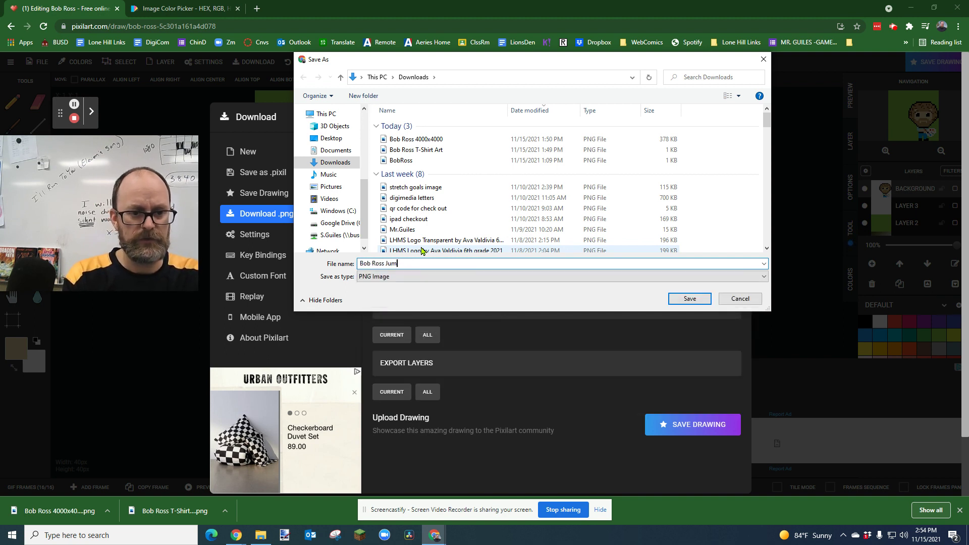
text(ps)
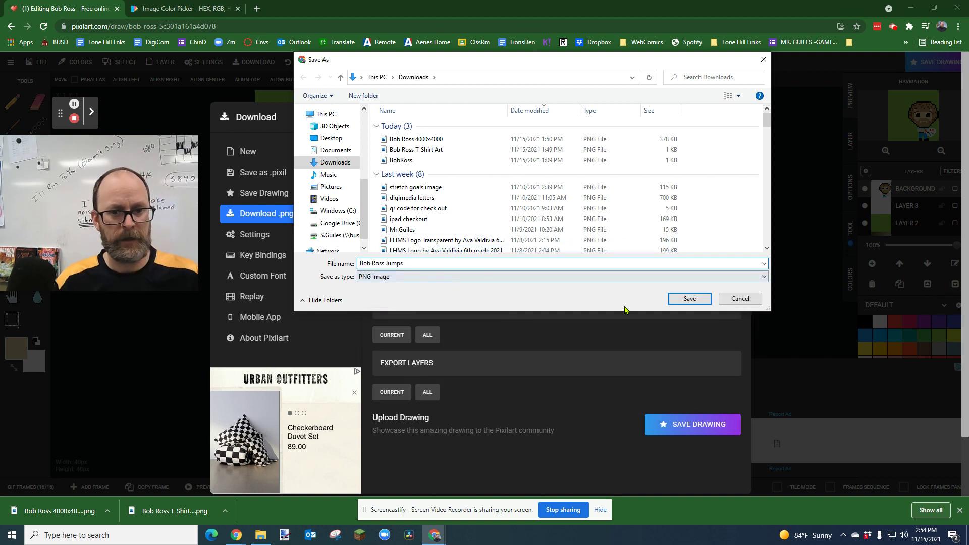
click(689, 298)
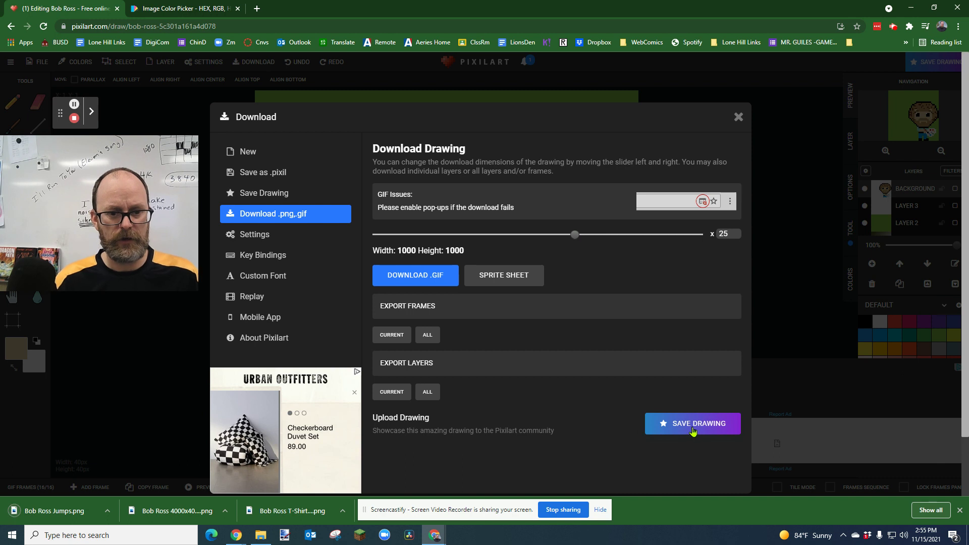
Update the online drawing with the title 'Bob Ross Jumping Gif' and close the upload form
click(695, 433)
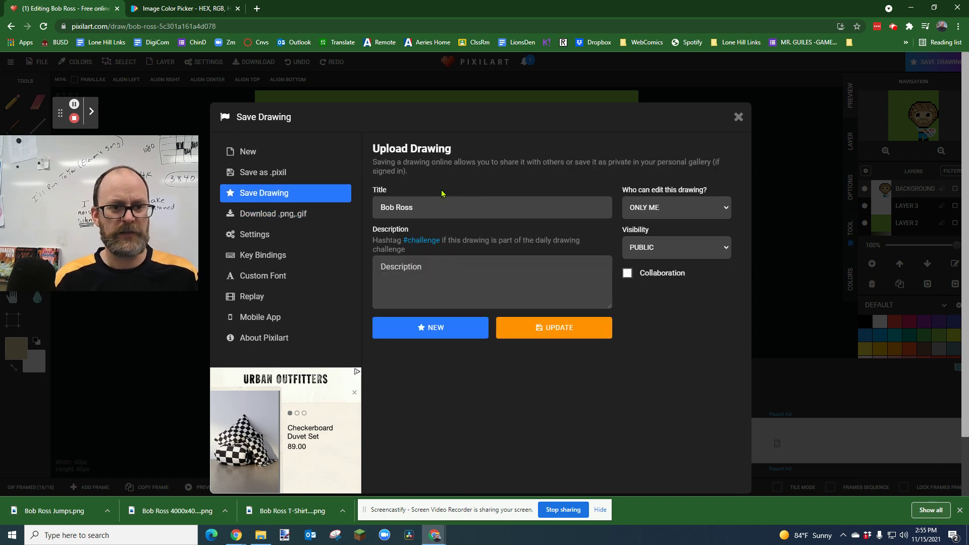
click(435, 203)
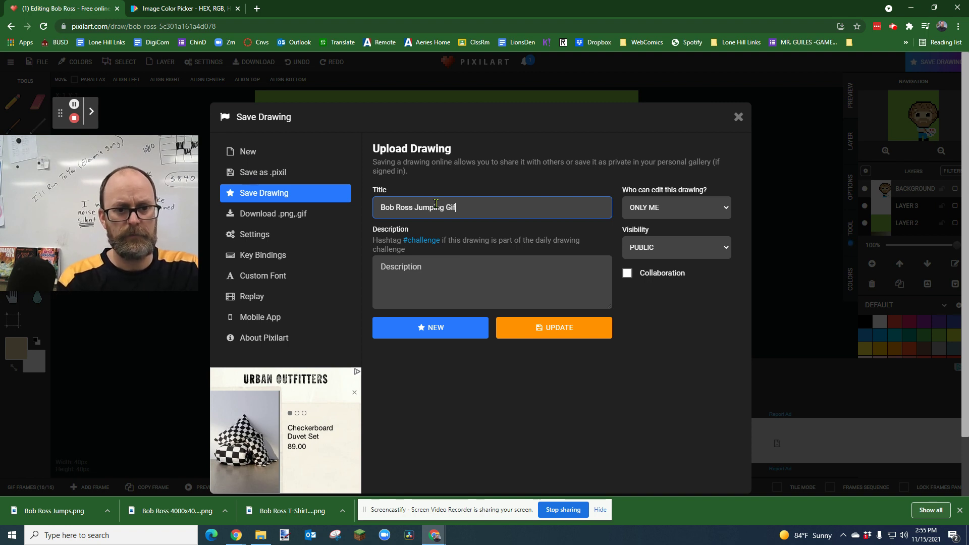
click(563, 337)
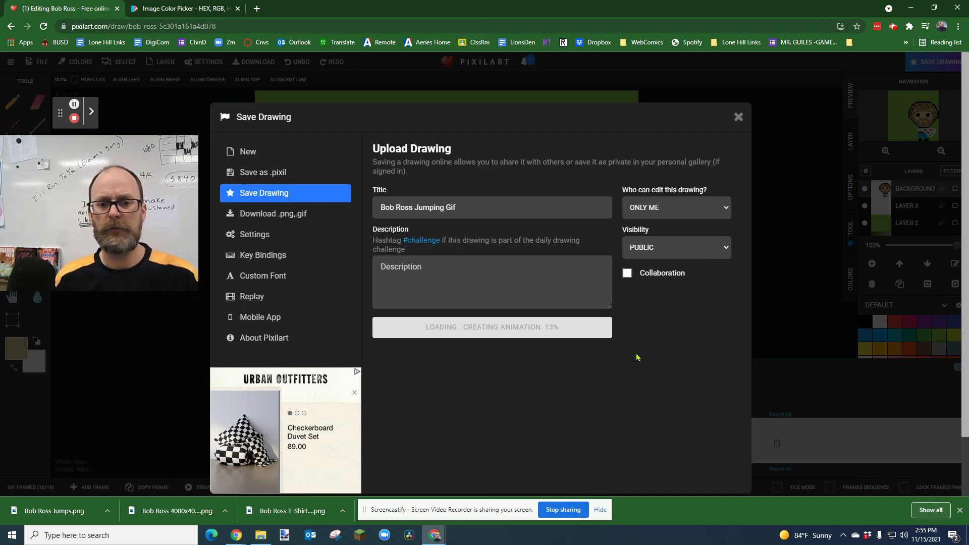
scroll(647, 353, down, 2)
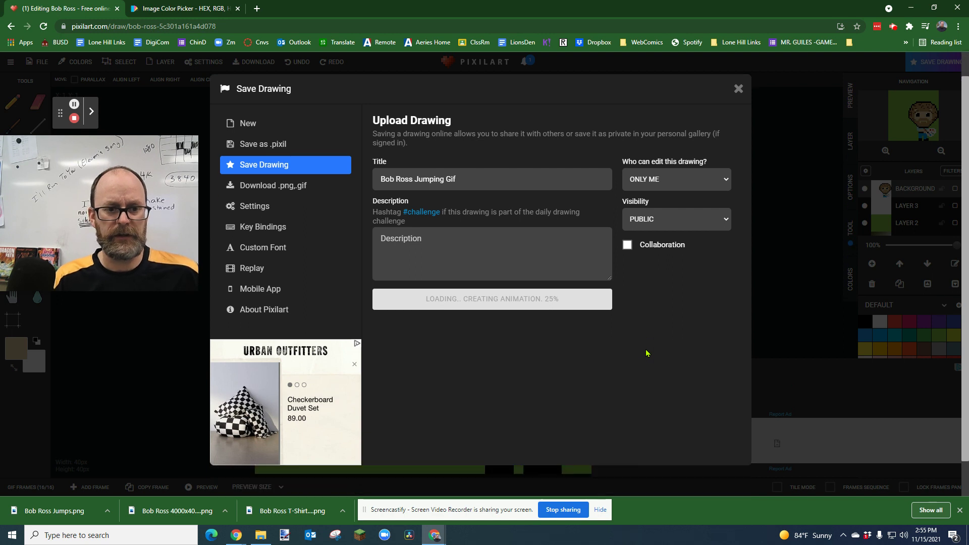
scroll(647, 357, up, 2)
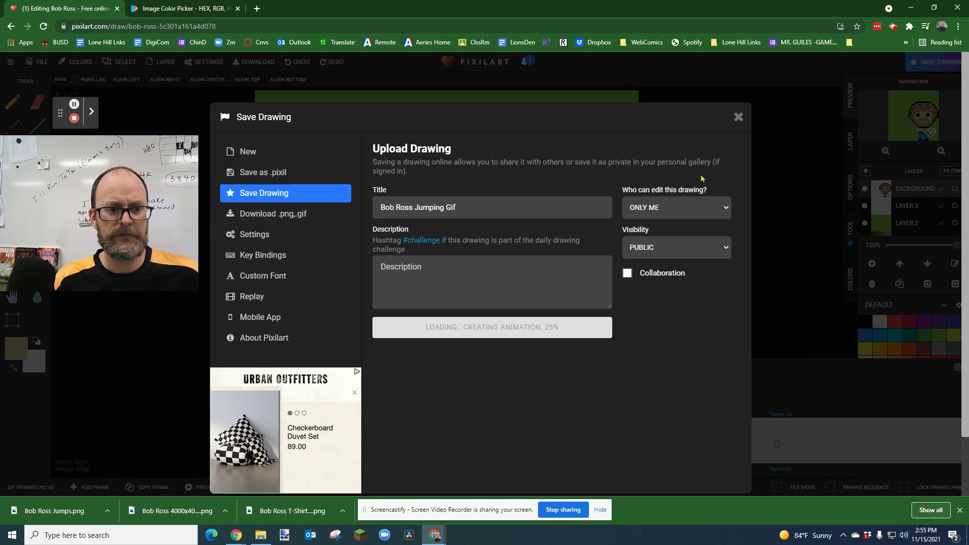
click(738, 117)
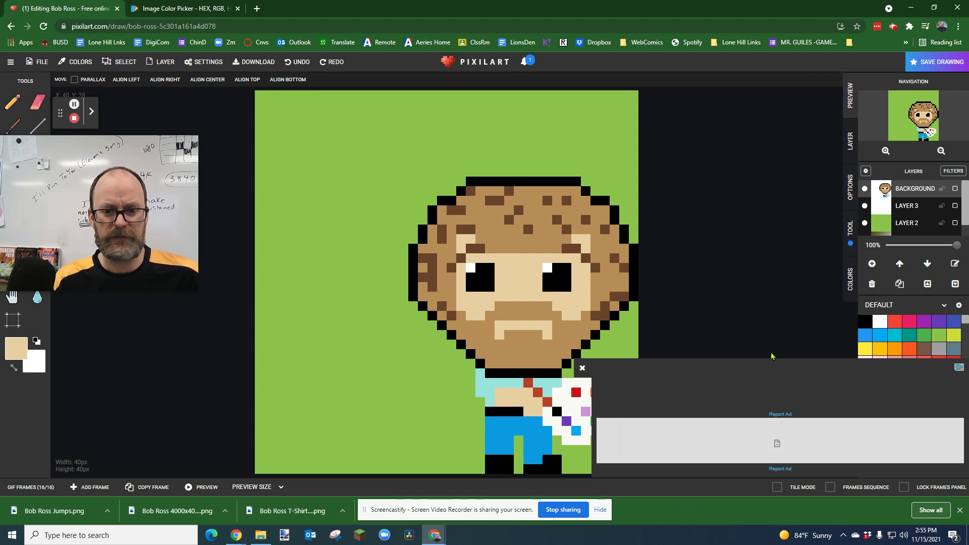
Dismiss the ad overlay and play the animation preview once more
click(582, 368)
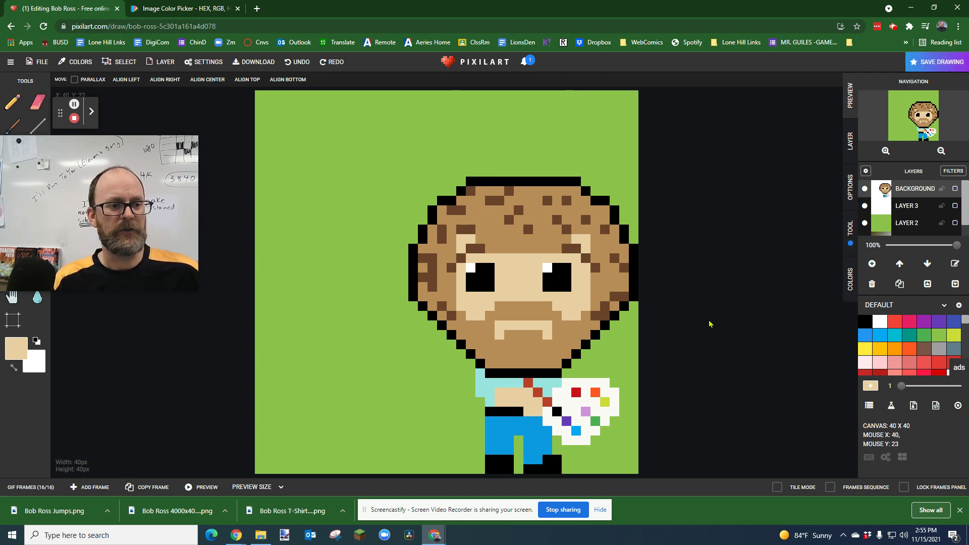
click(203, 488)
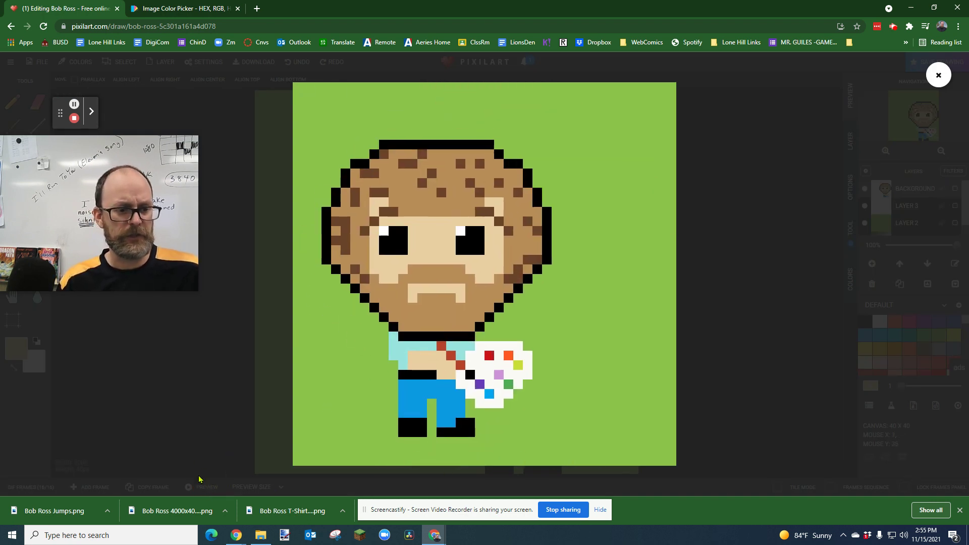
click(229, 457)
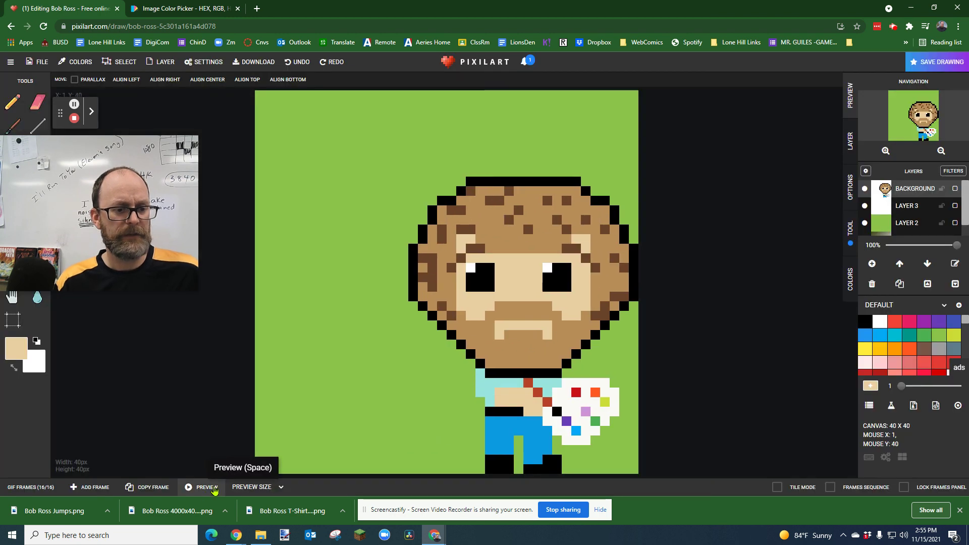
Show the GIF Frames strip and dismiss the ad overlay again
click(43, 487)
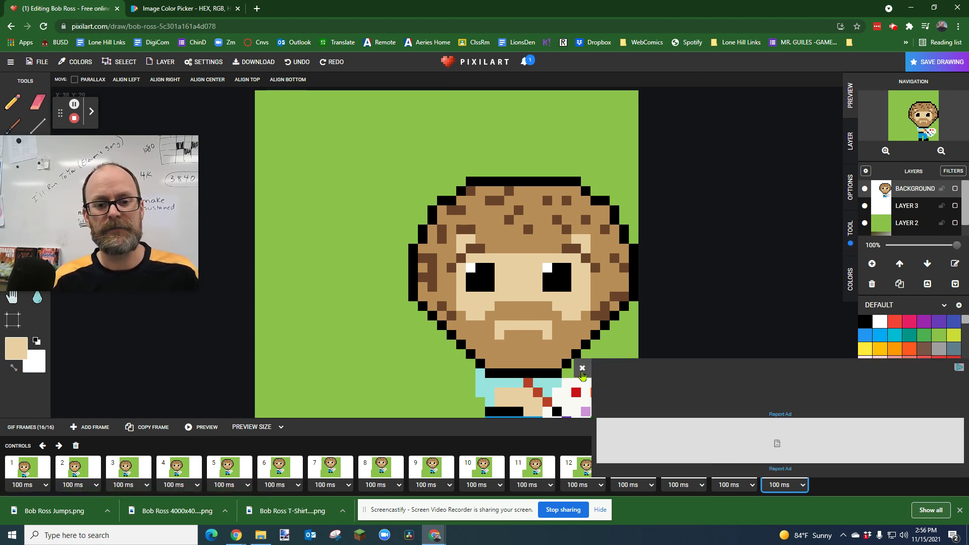
click(581, 368)
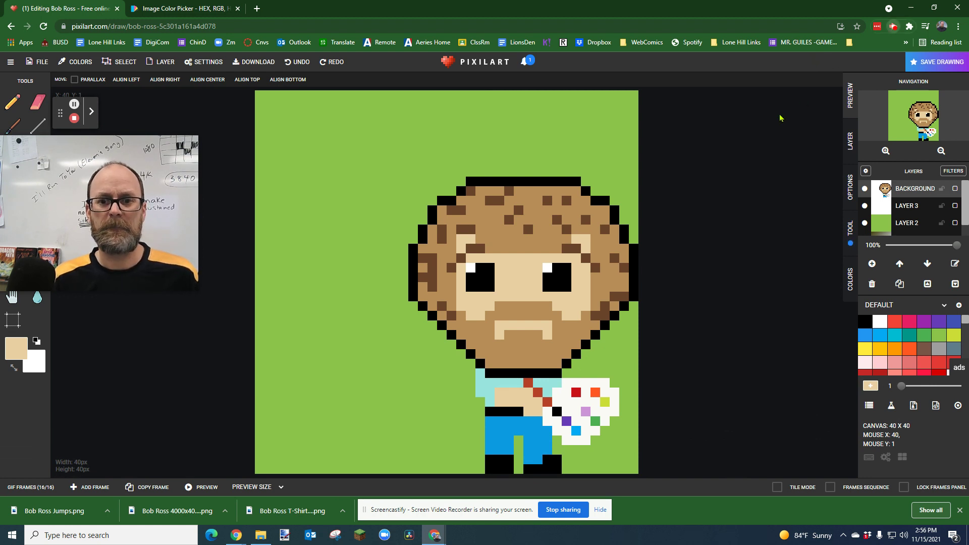
click(894, 28)
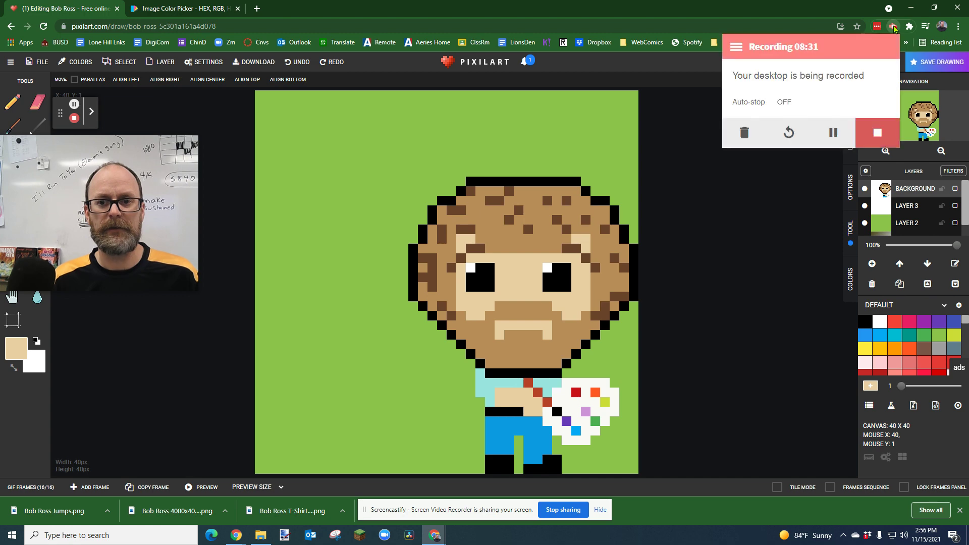